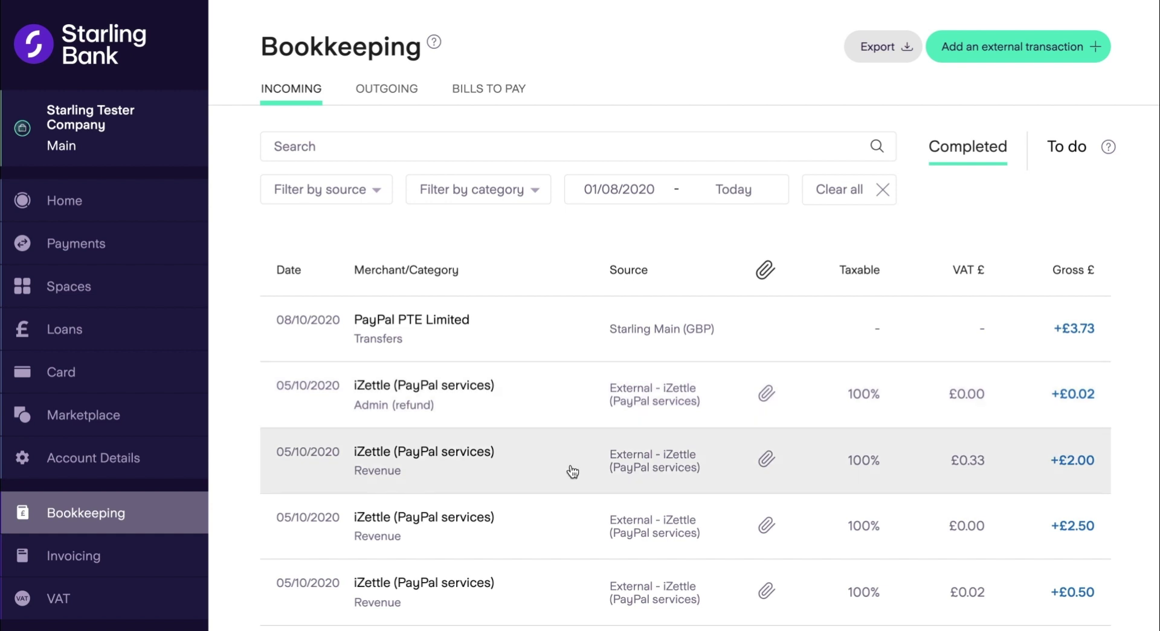
Step: Open the details of the 5 October £2.00 iZettle Revenue sale
left_click(572, 471)
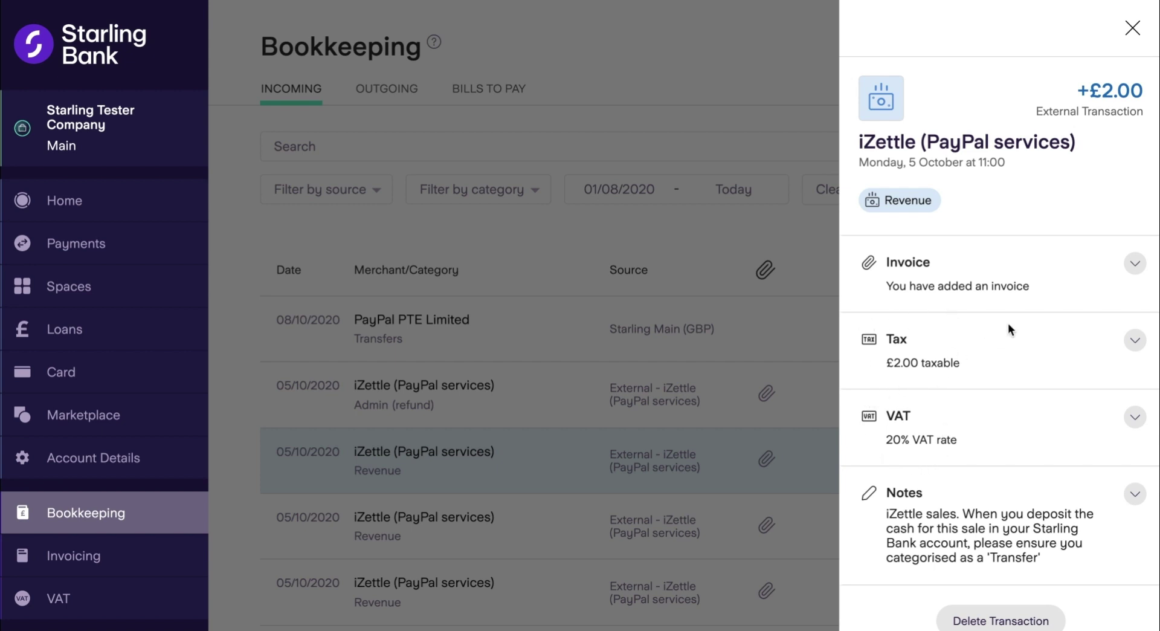
Step: Review the £2.00 sale's invoice, taxable amount and 20% VAT, then close its details
left_click(1135, 263)
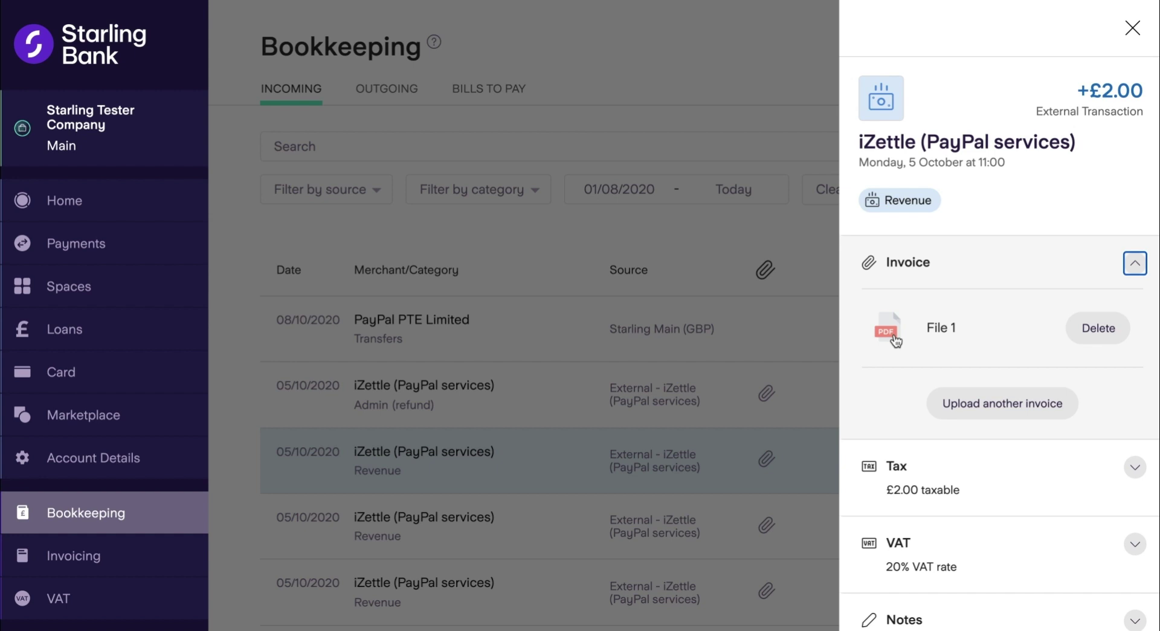
left_click(1133, 271)
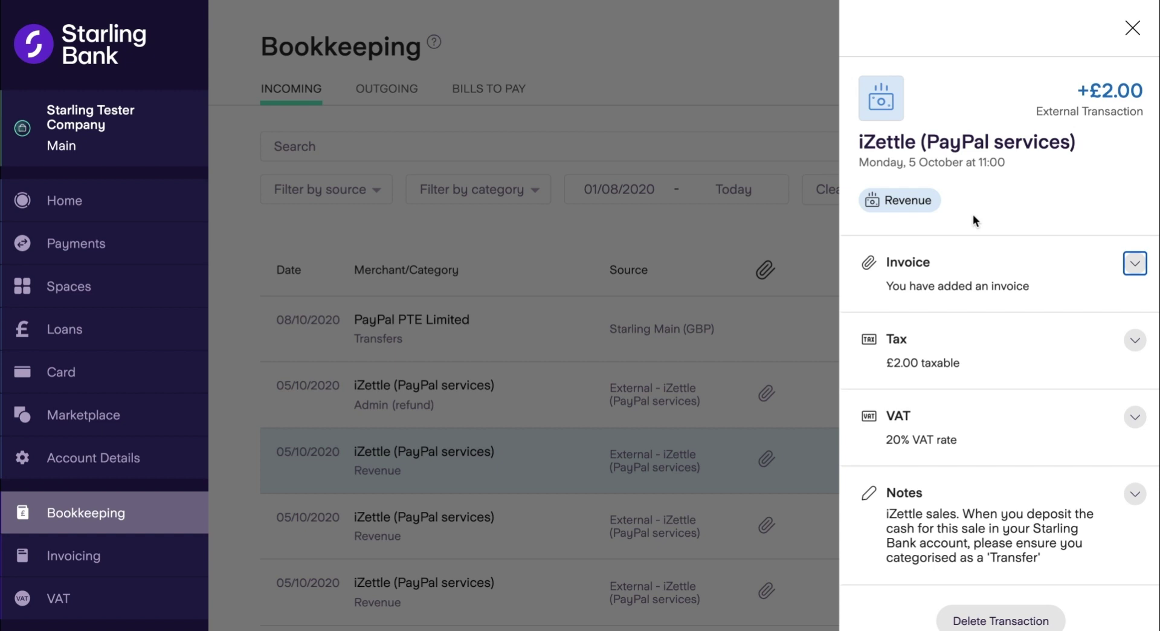
left_click(979, 422)
left_click(1133, 31)
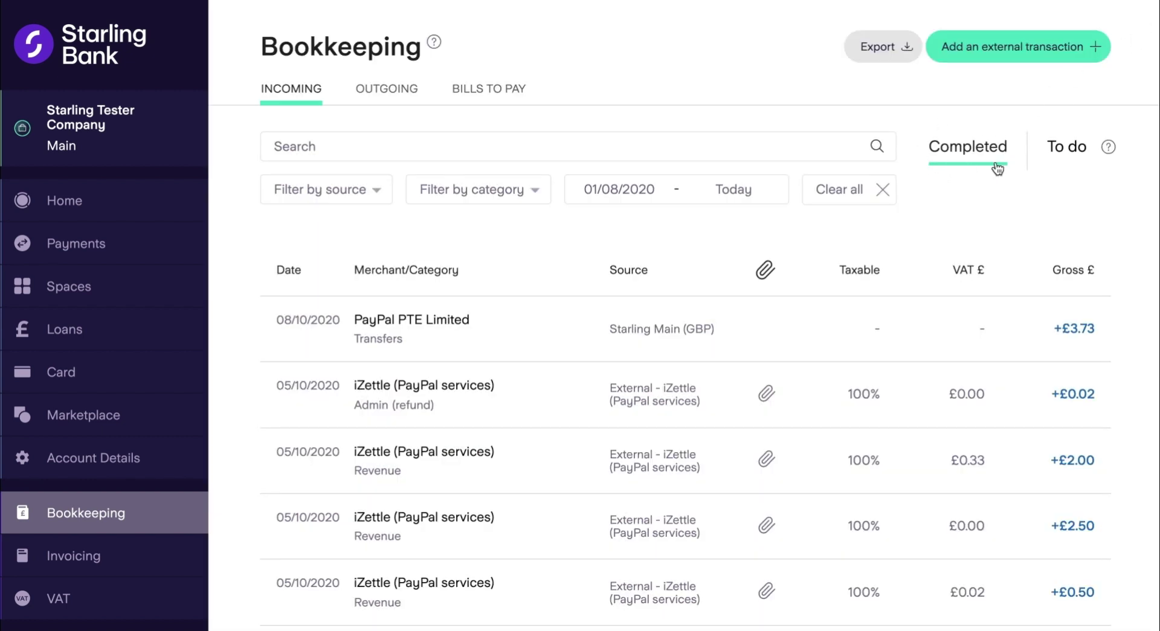
Step: Reopen the £2.00 sale, download its invoice File 1 PDF, then close the details
left_click(931, 448)
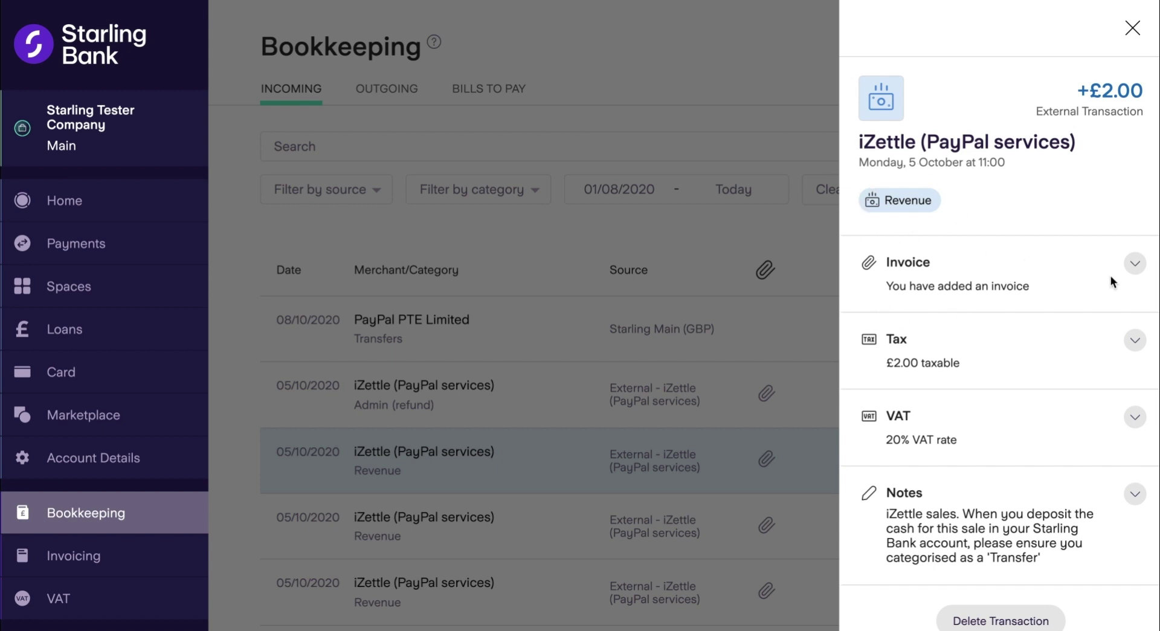
left_click(1135, 263)
left_click(896, 332)
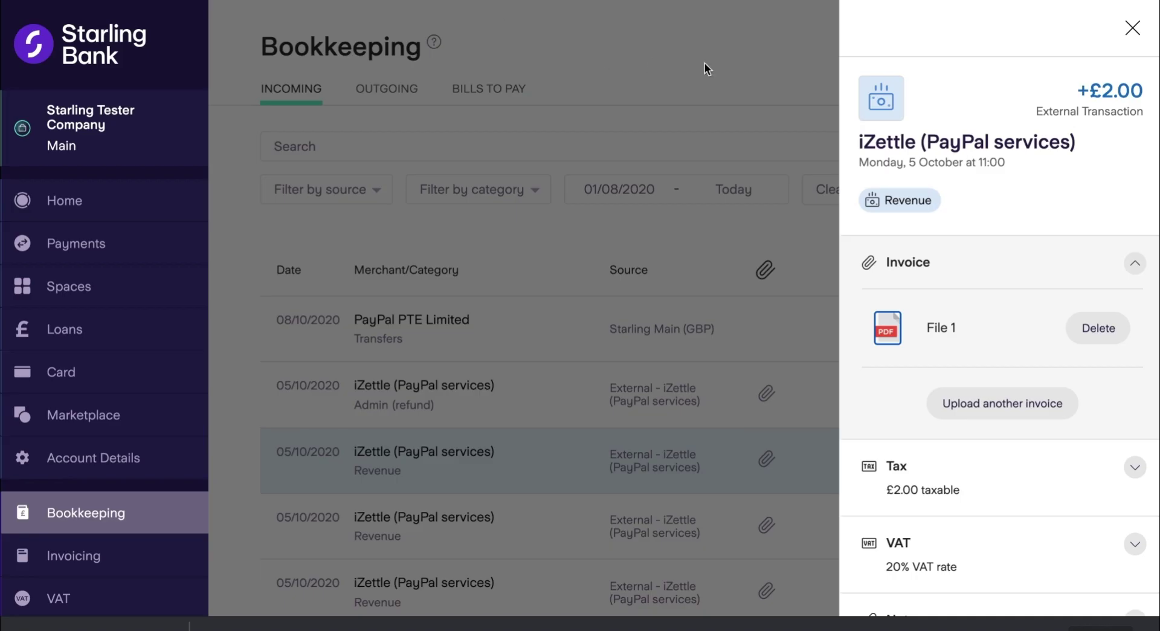
left_click(1133, 28)
Step: Compare VAT on the £2.50, £0.50 and £2.00 sales (0%, 5%, 20%), then open the £0.05 transaction
scroll(570, 437, "down", 2)
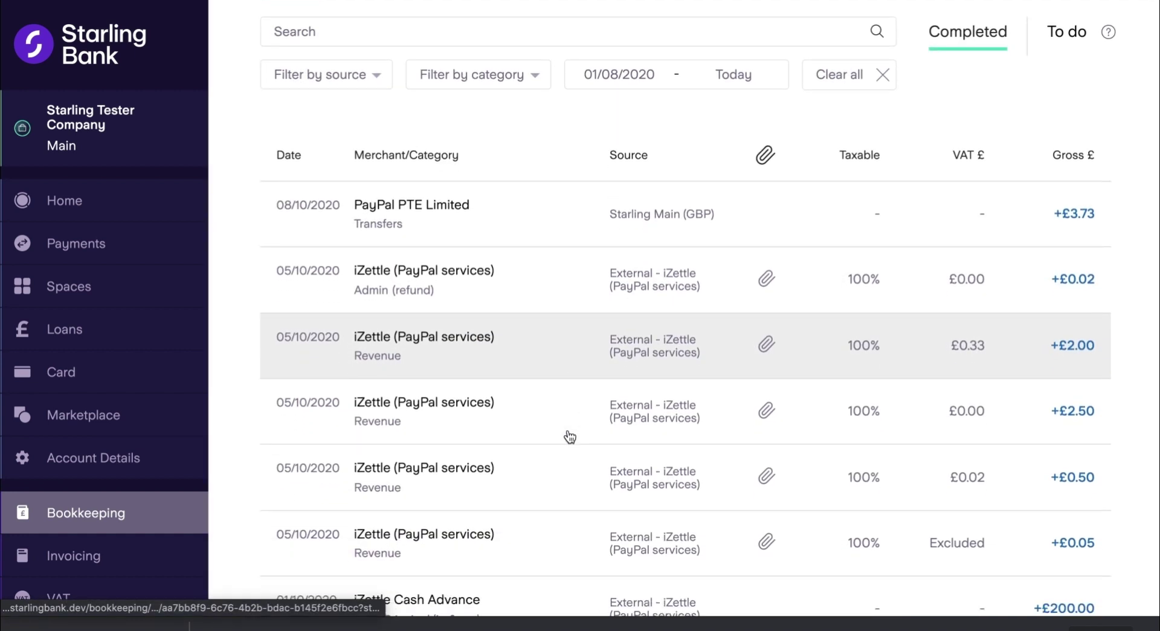
scroll(562, 459, "down", 2)
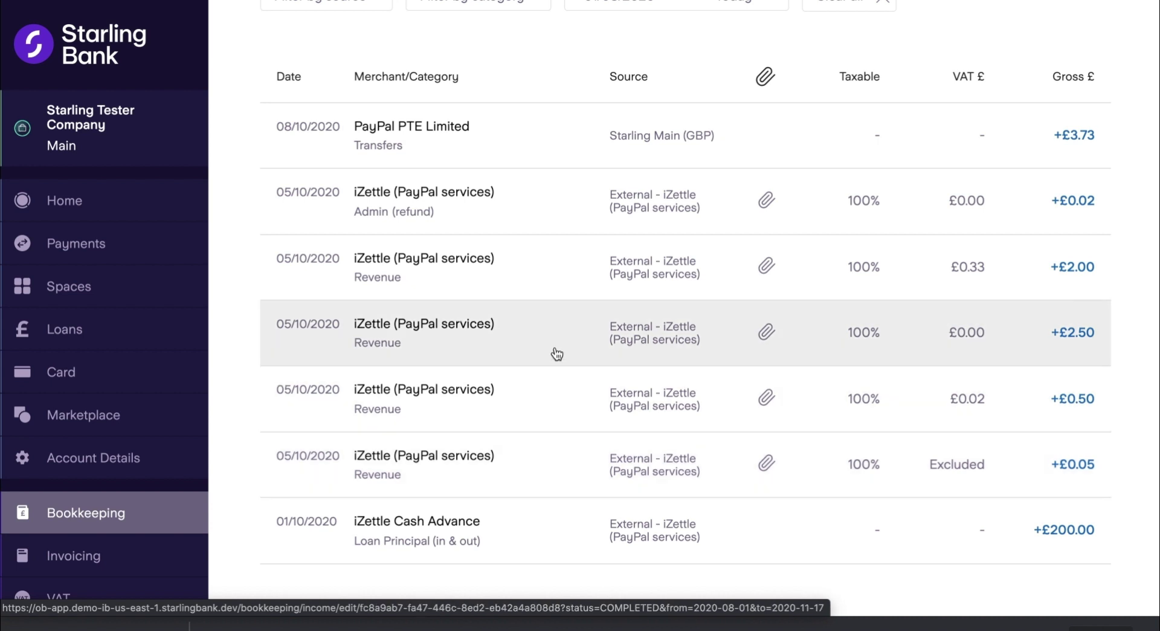
left_click(557, 345)
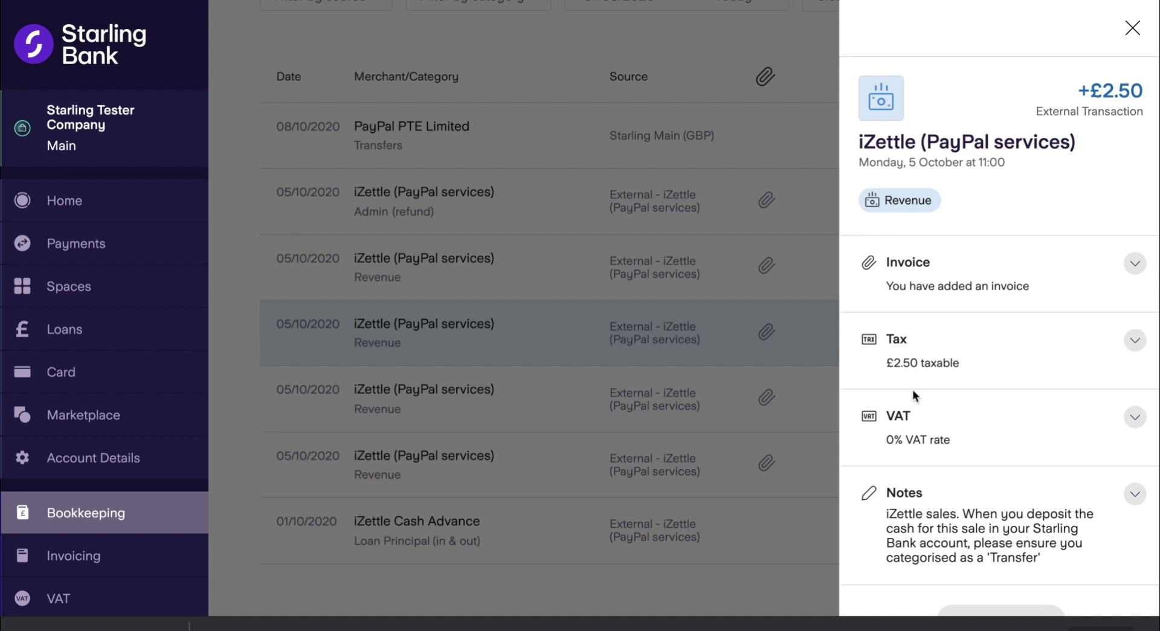
left_click(565, 401)
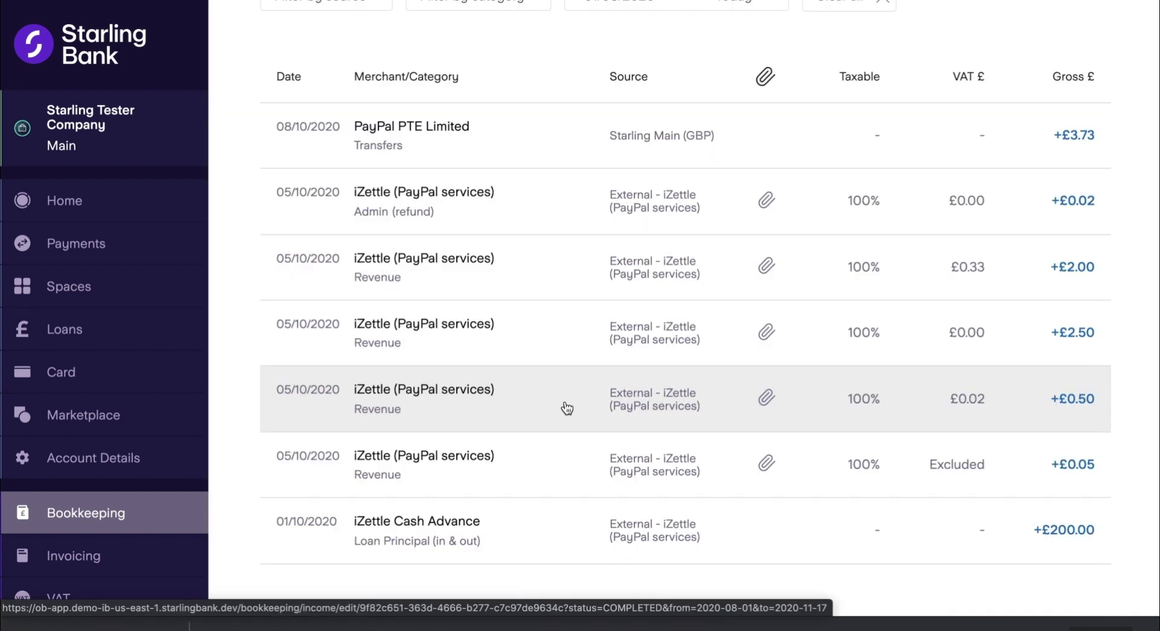
left_click(565, 404)
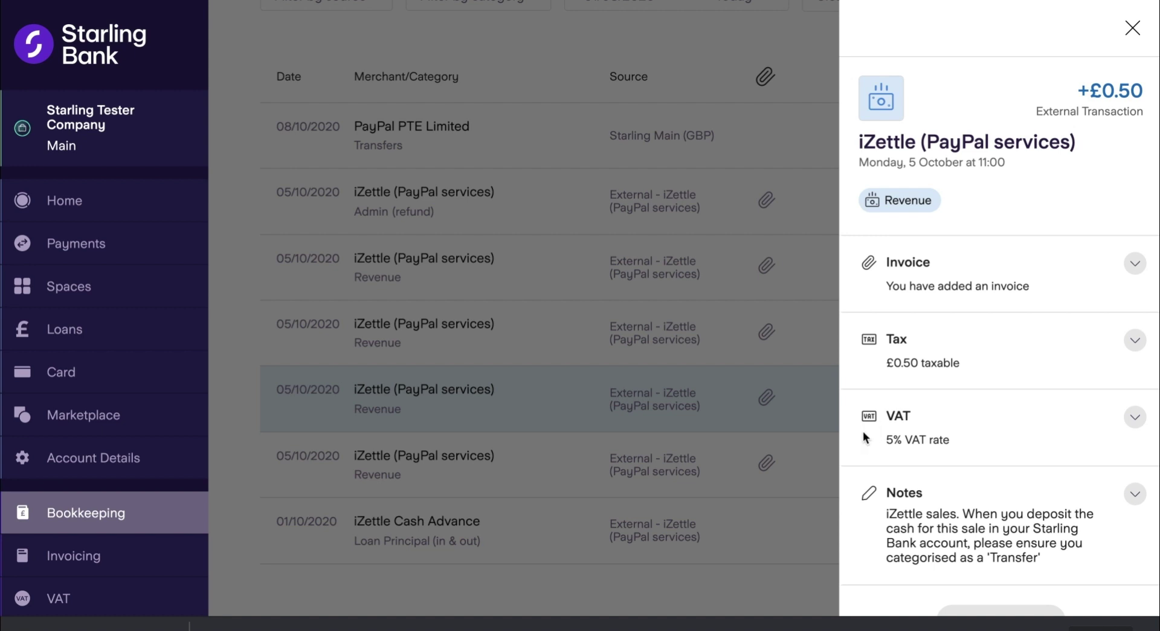
left_click(561, 401)
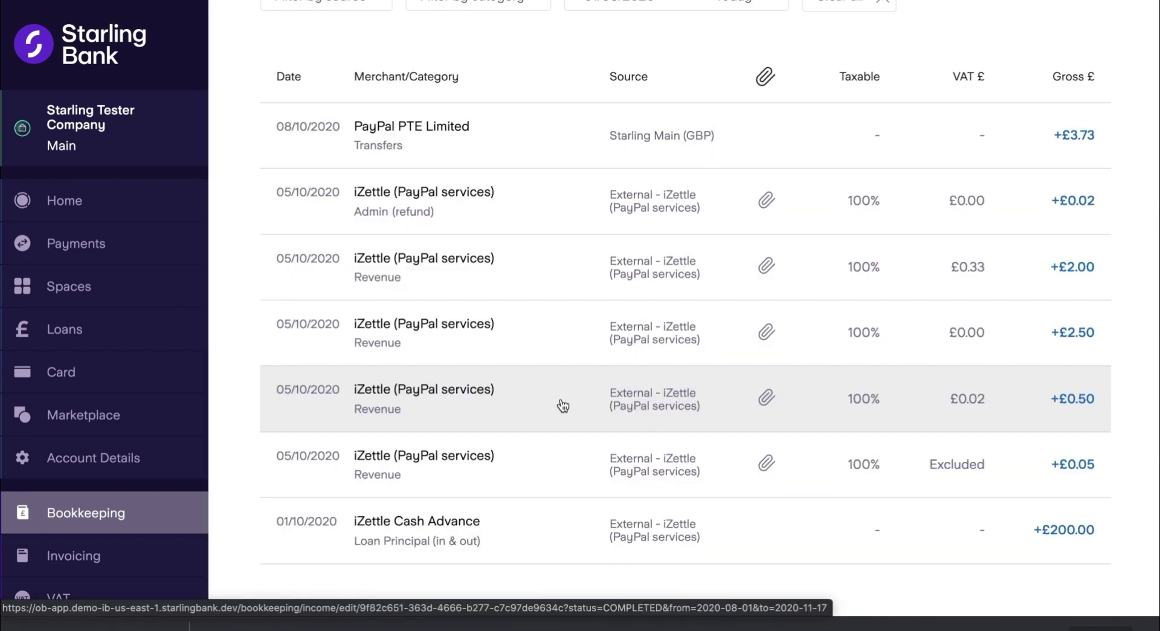
left_click(563, 295)
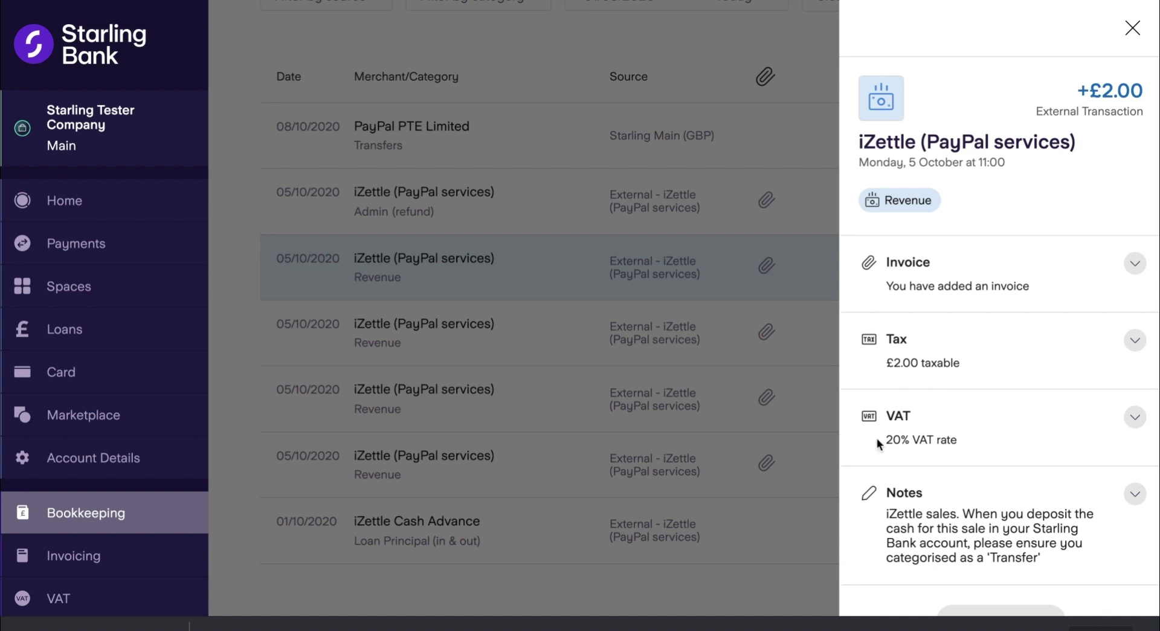
left_click(587, 400)
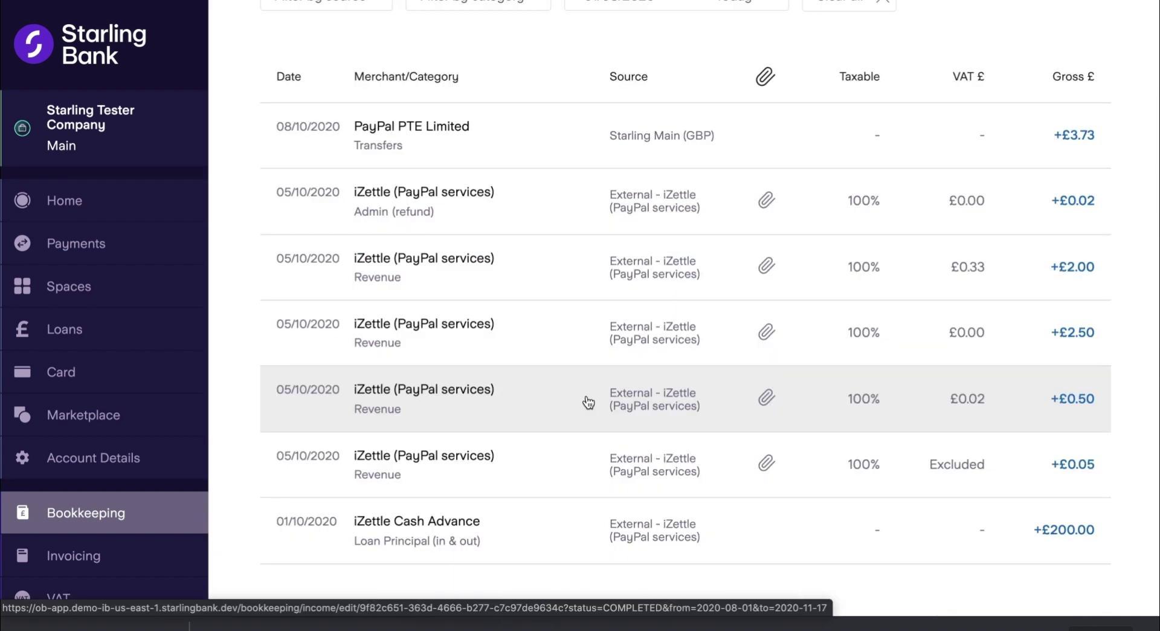
left_click(553, 469)
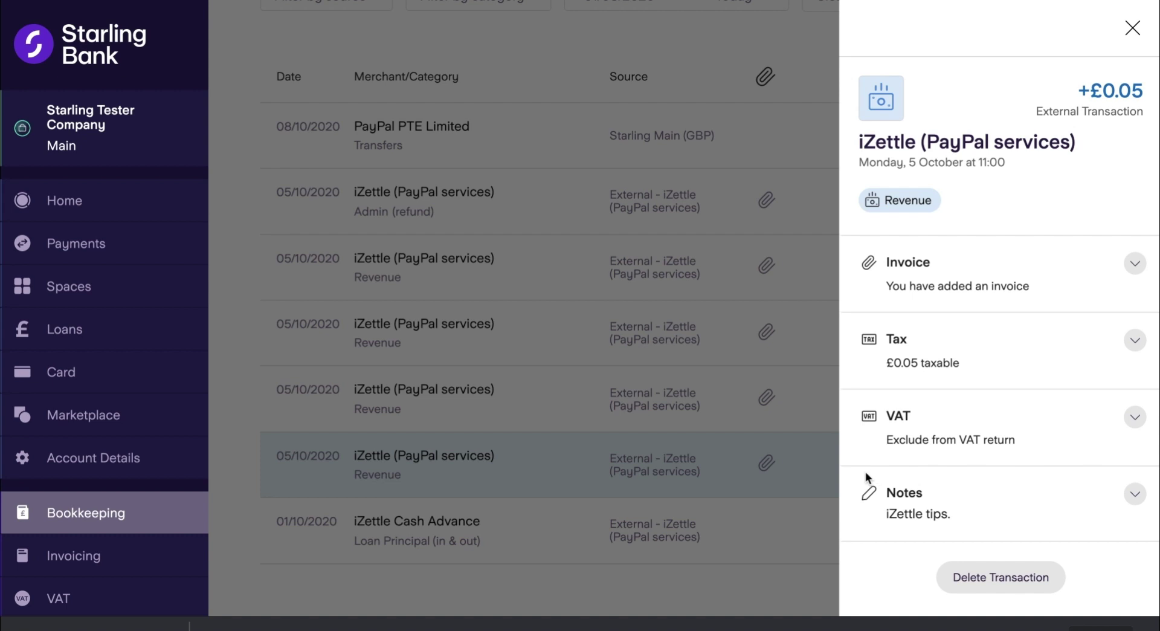
Step: Close the £0.05 tips transaction, which is excluded from VAT, and scan the incoming list
left_click(587, 482)
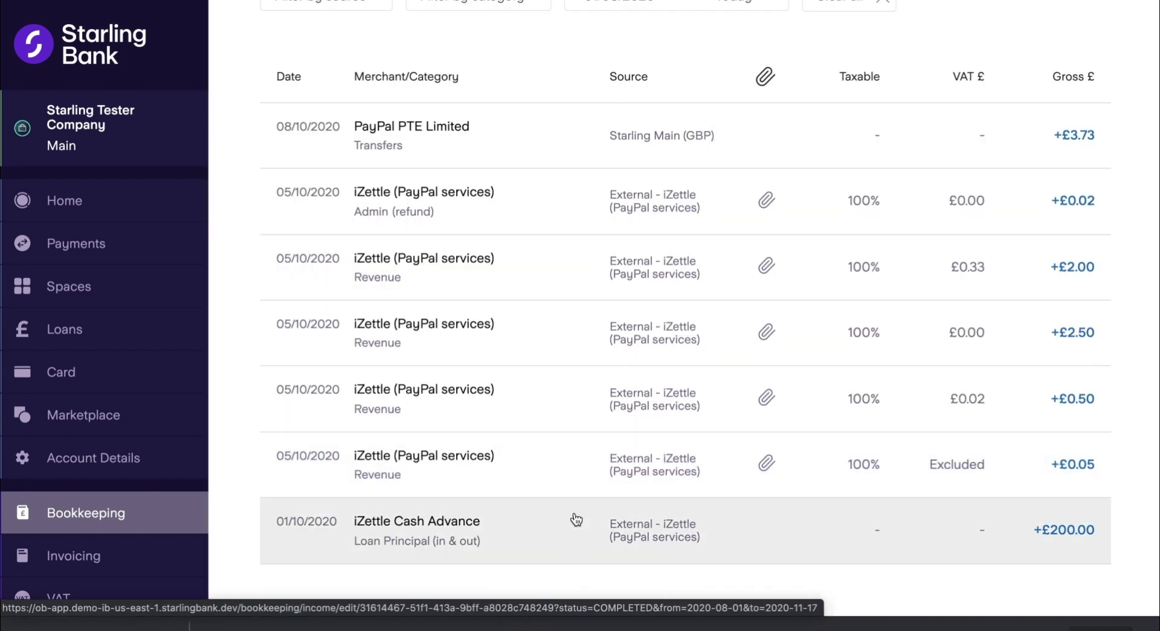
scroll(575, 518, "down", 1)
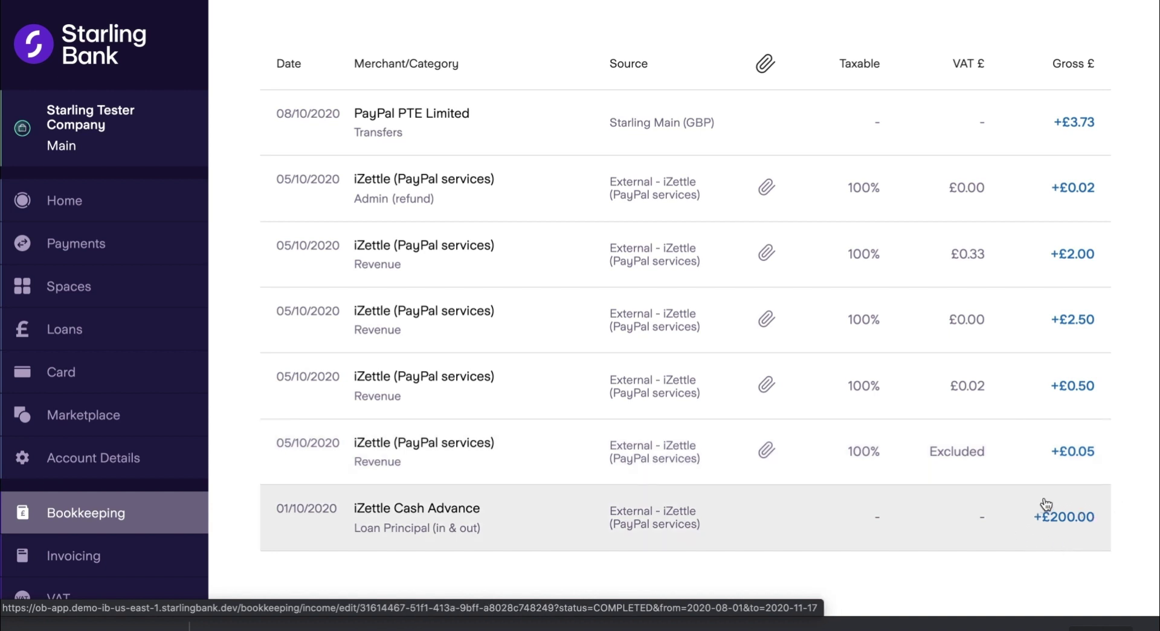
scroll(1140, 497, "up", 1)
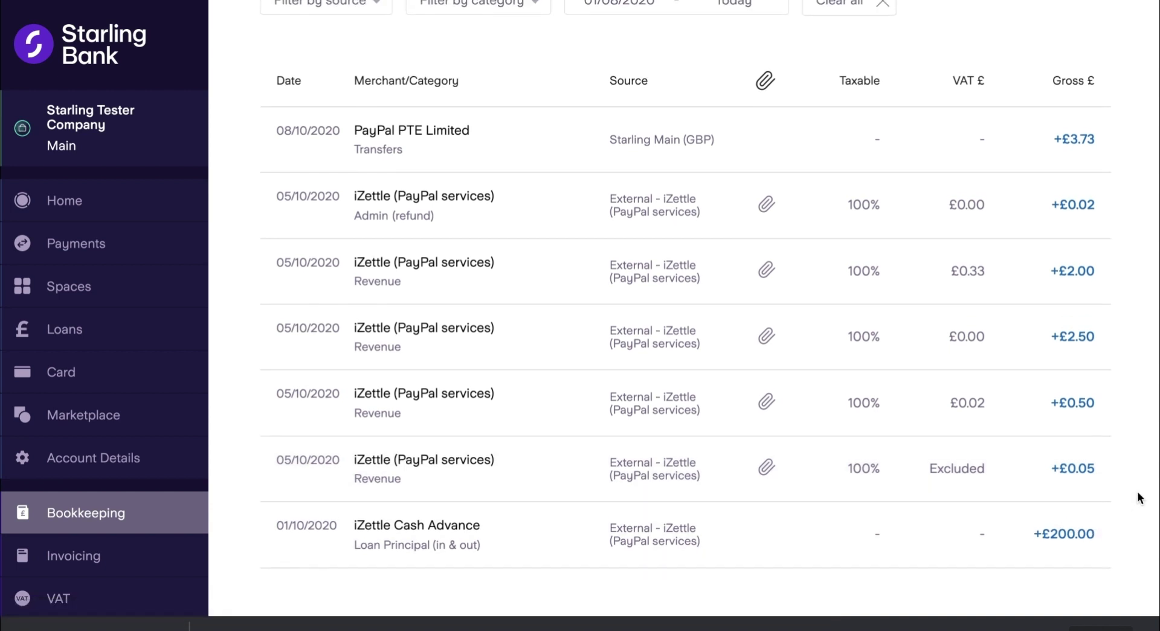
scroll(1138, 497, "up", 1)
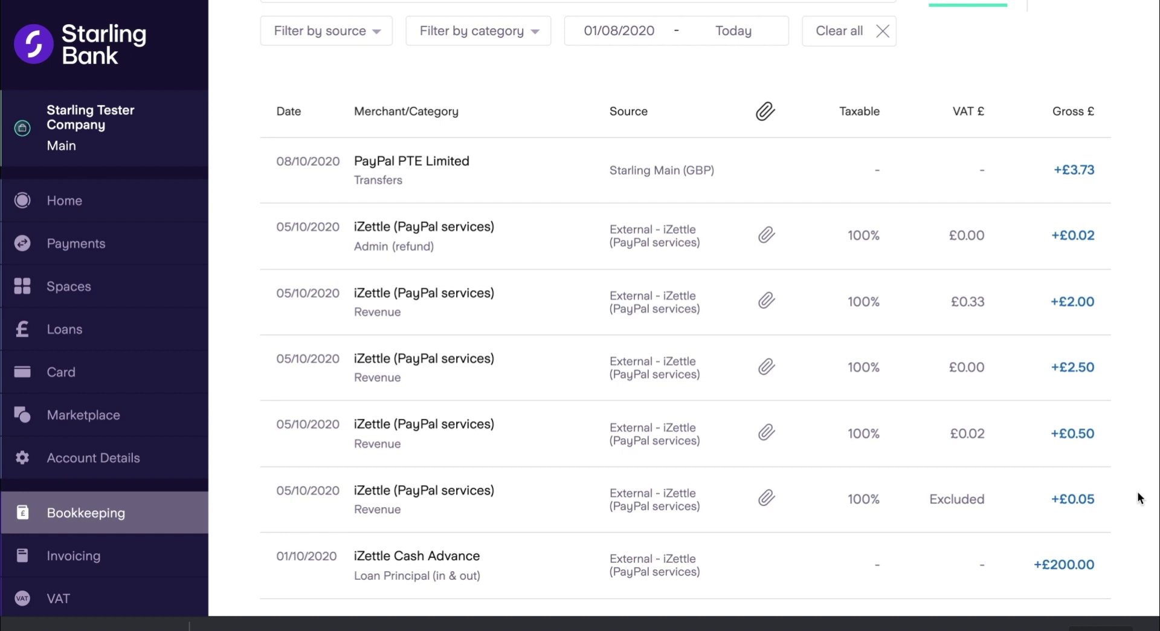
scroll(571, 517, "up", 3)
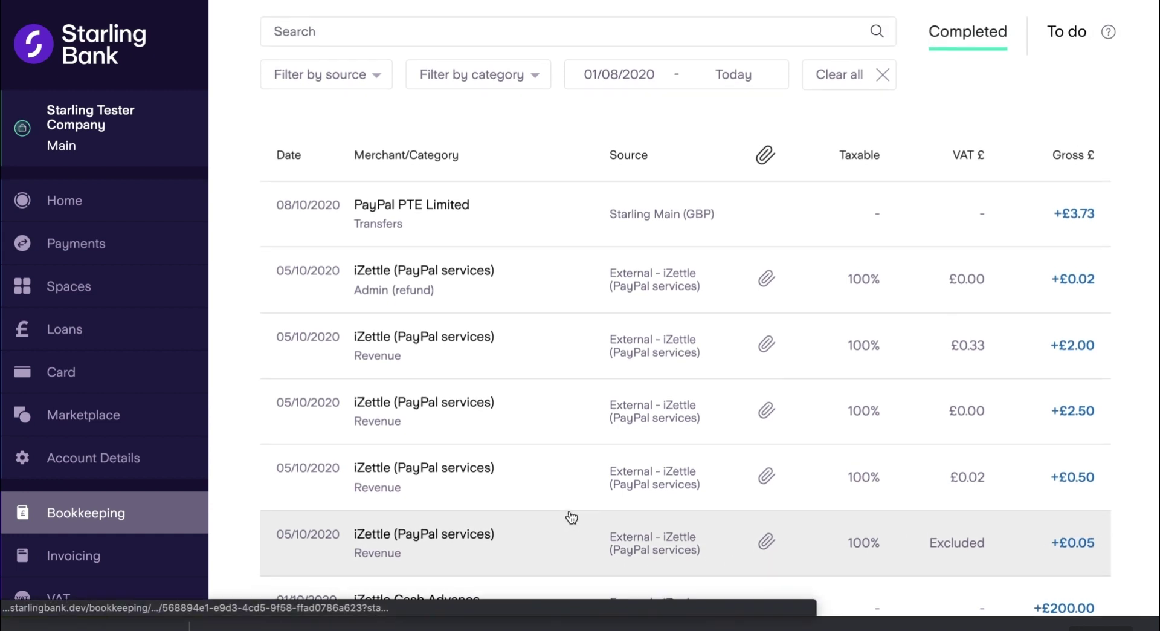
scroll(571, 517, "down", 2)
scroll(571, 517, "down", 2)
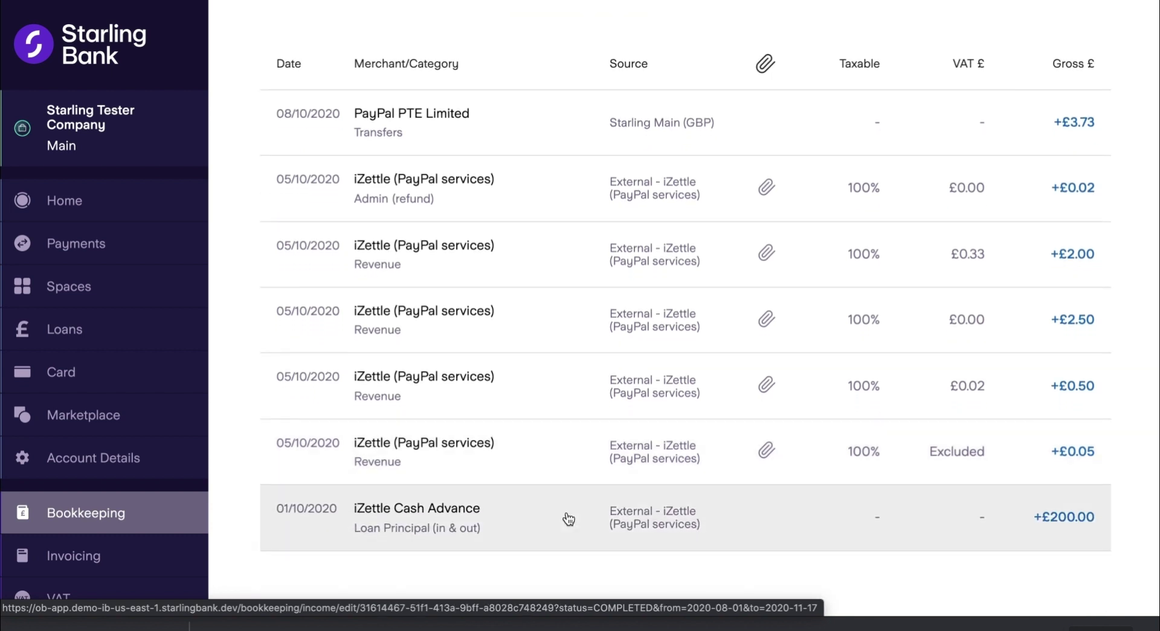
left_click(569, 518)
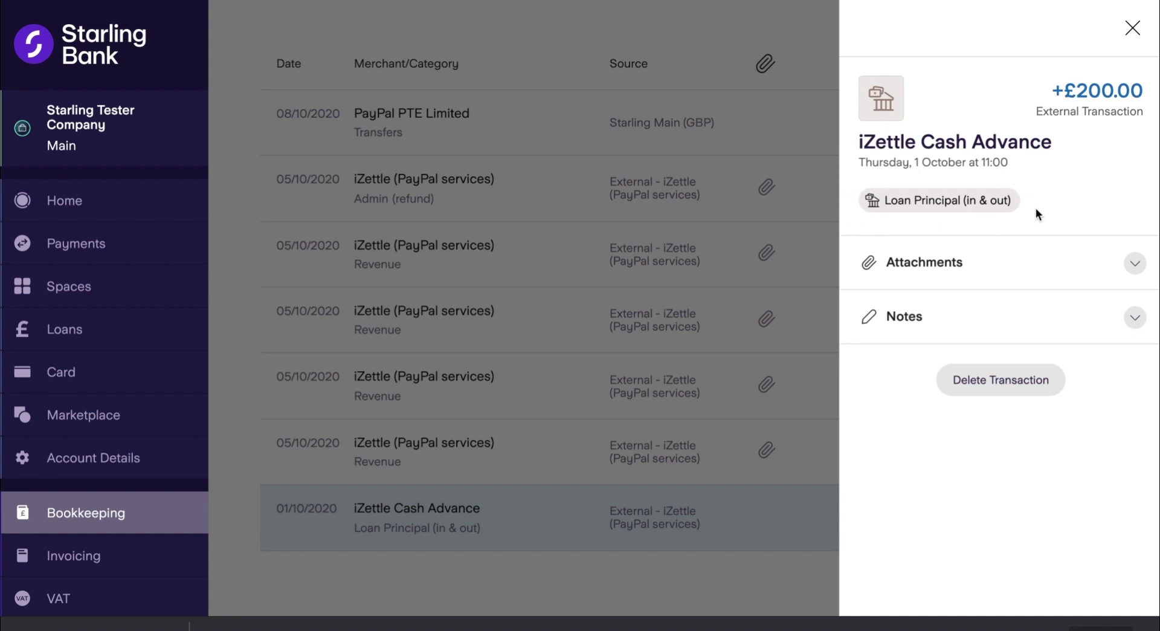
left_click(1134, 29)
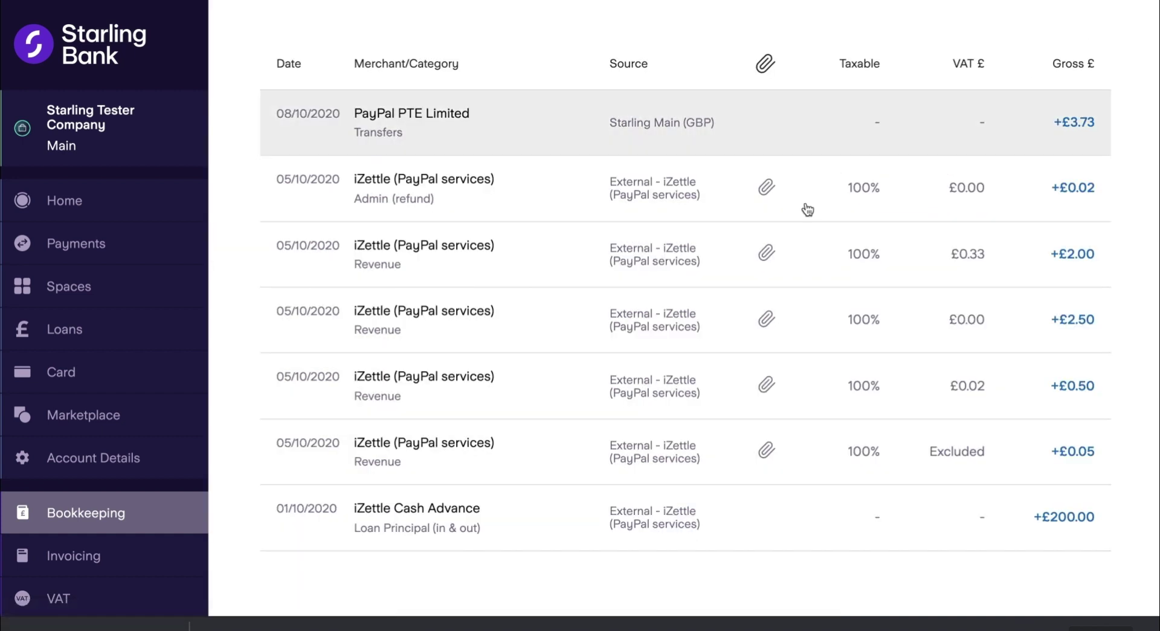
Step: Scroll back to the top of Bookkeeping and show the outgoing completed transactions
scroll(565, 506, "up", 3)
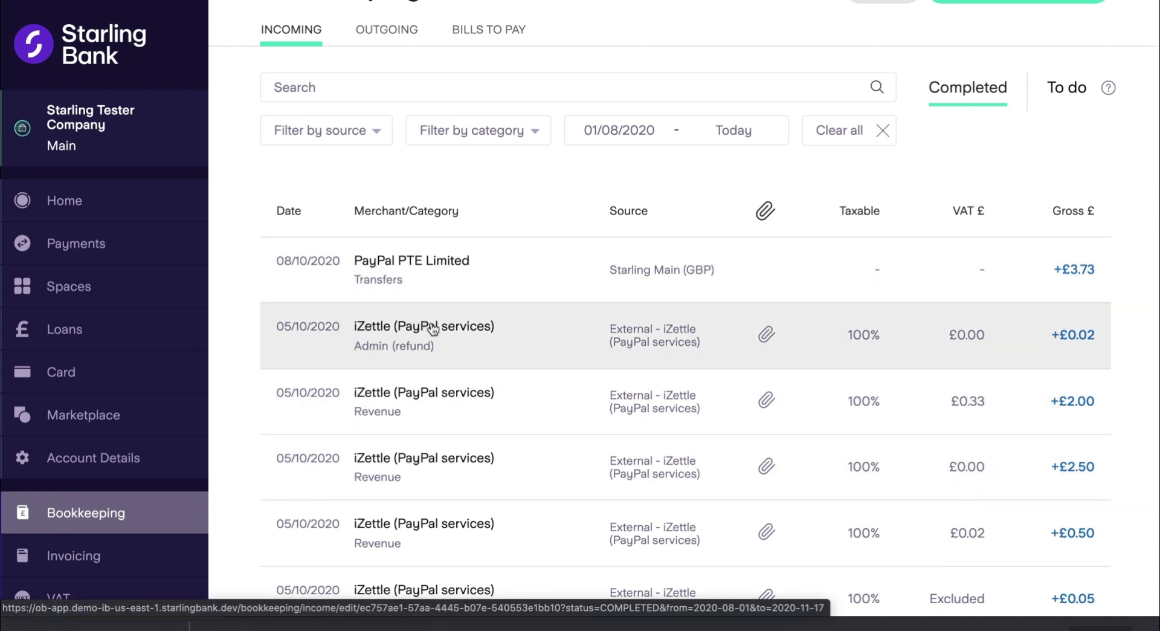
scroll(350, 357, "up", 1)
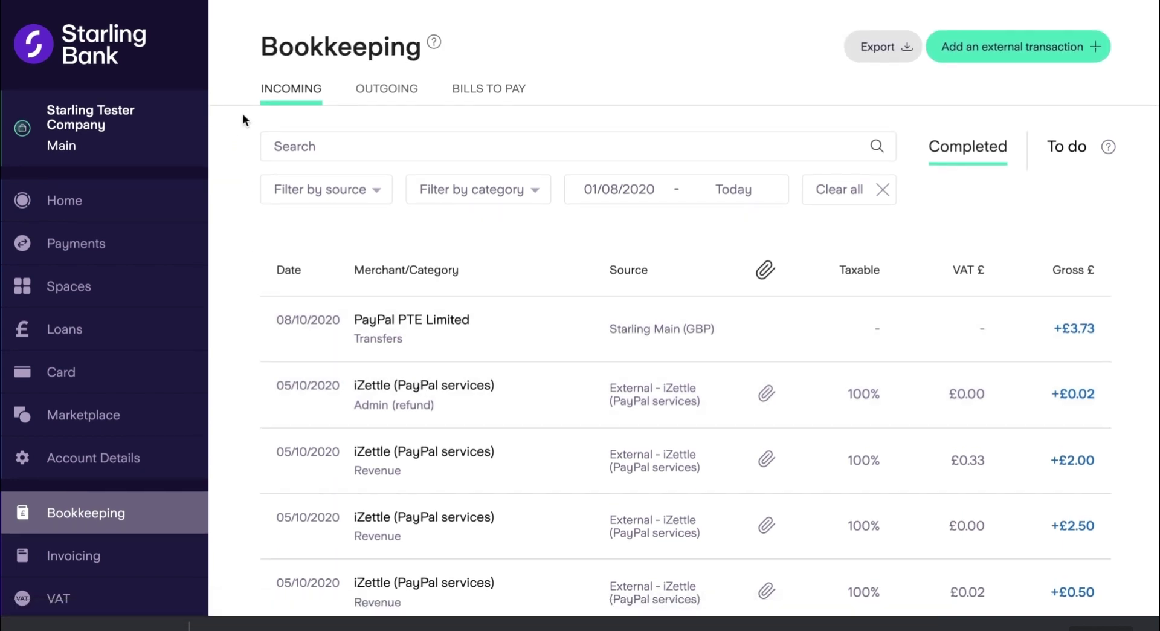
left_click(379, 100)
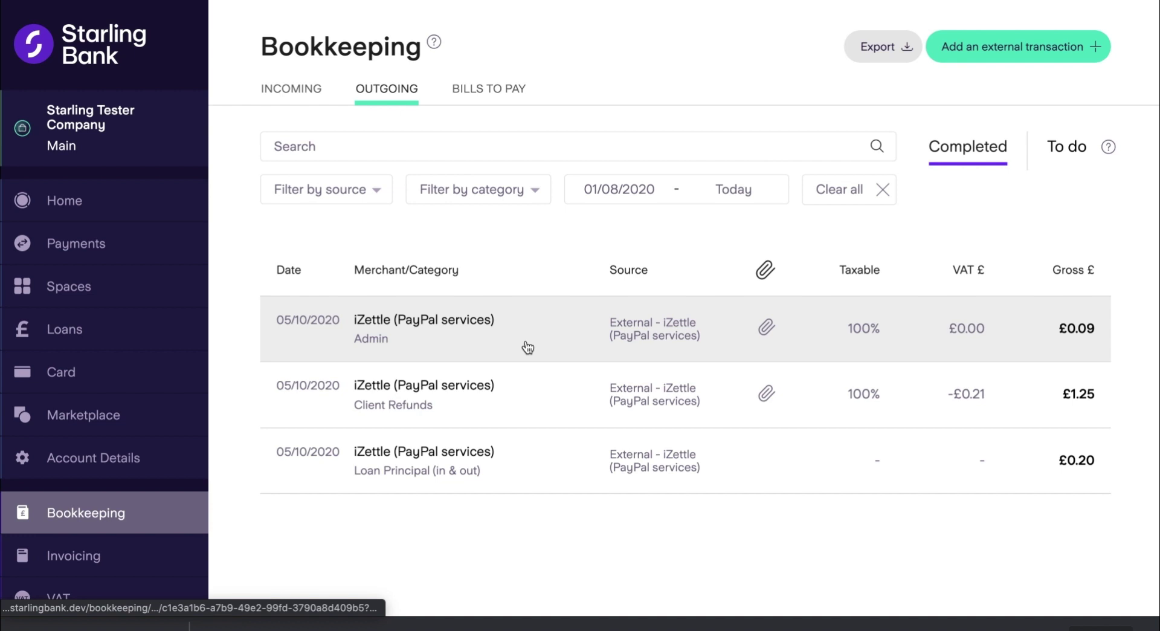
Step: Review the £0.09 iZettle Admin fee and its attached receipt File 1, then close the details
left_click(527, 347)
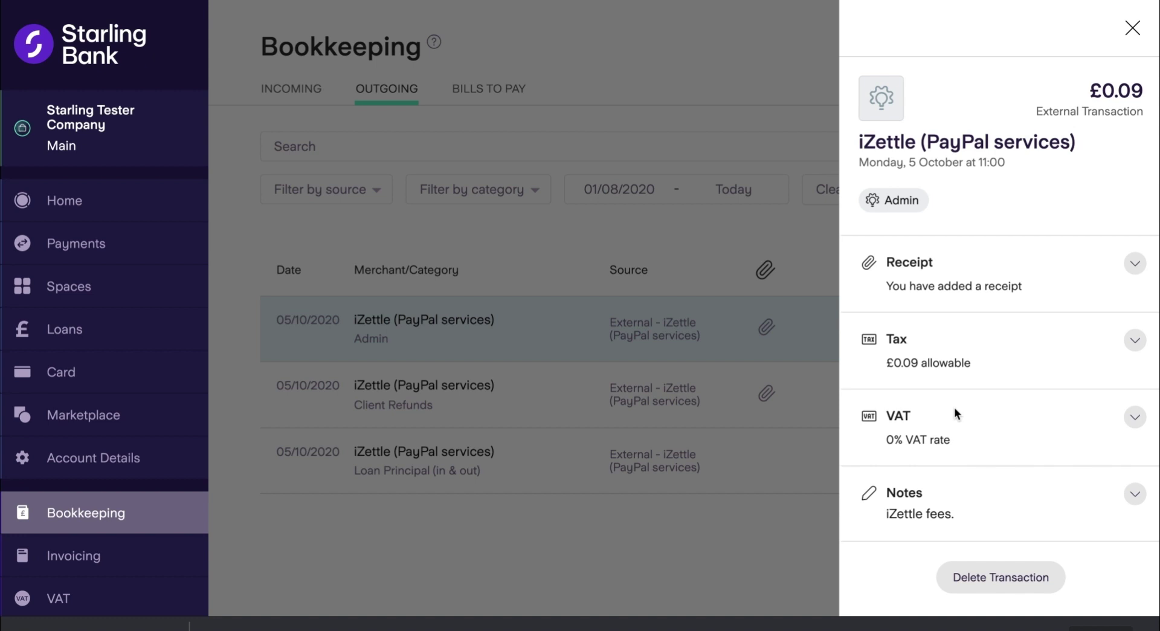
left_click(1136, 265)
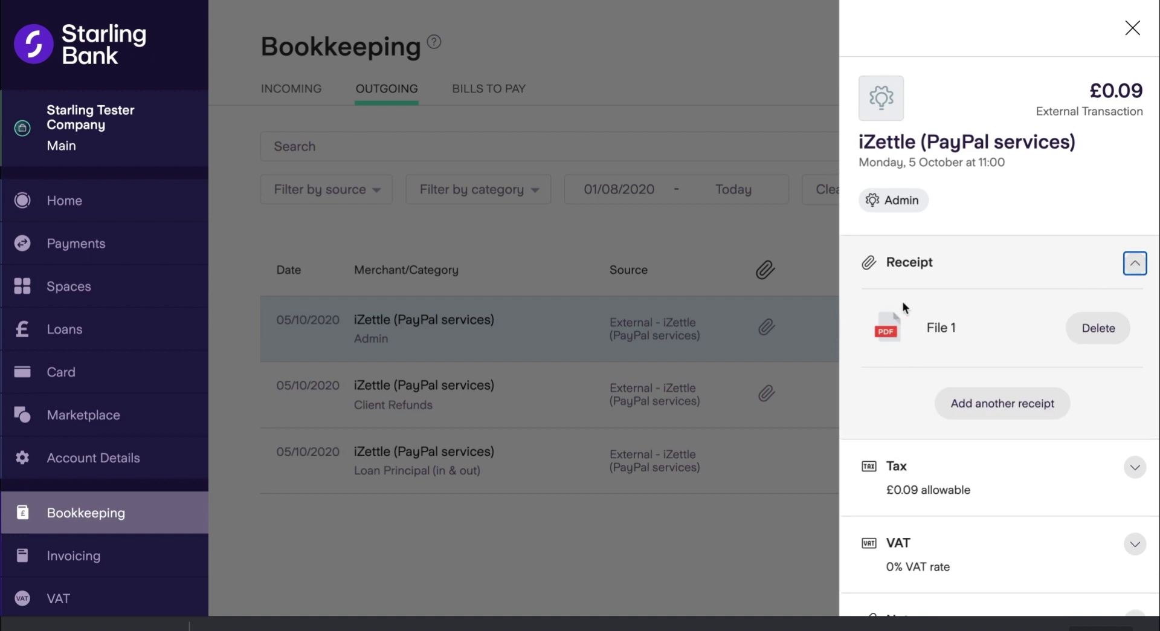
left_click(1135, 263)
left_click(1133, 28)
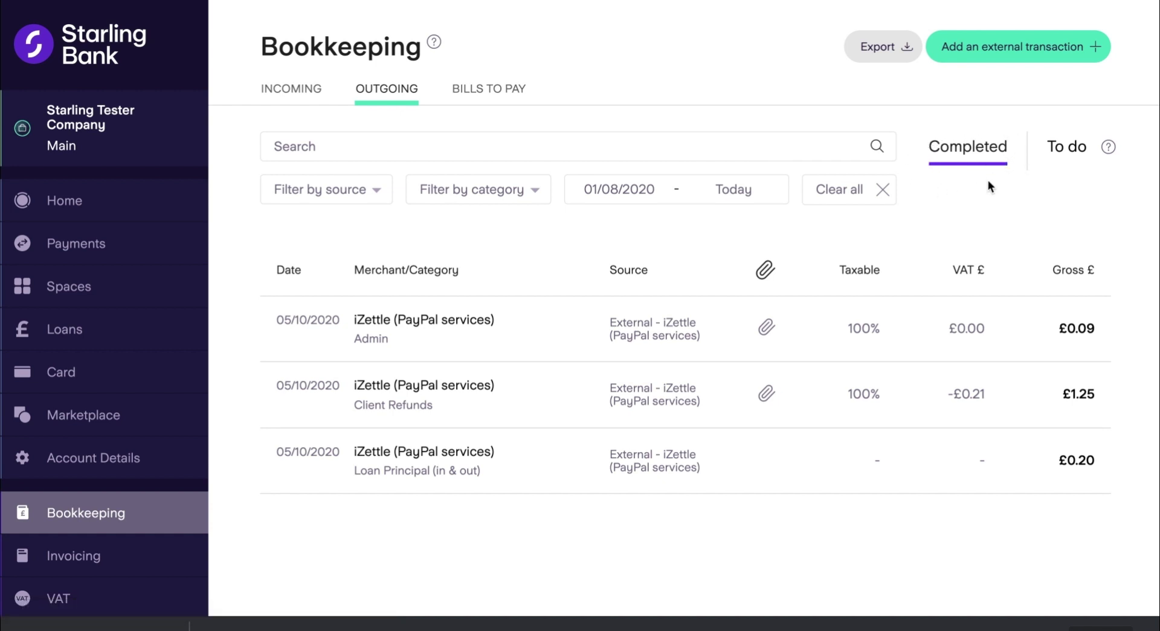
left_click(796, 336)
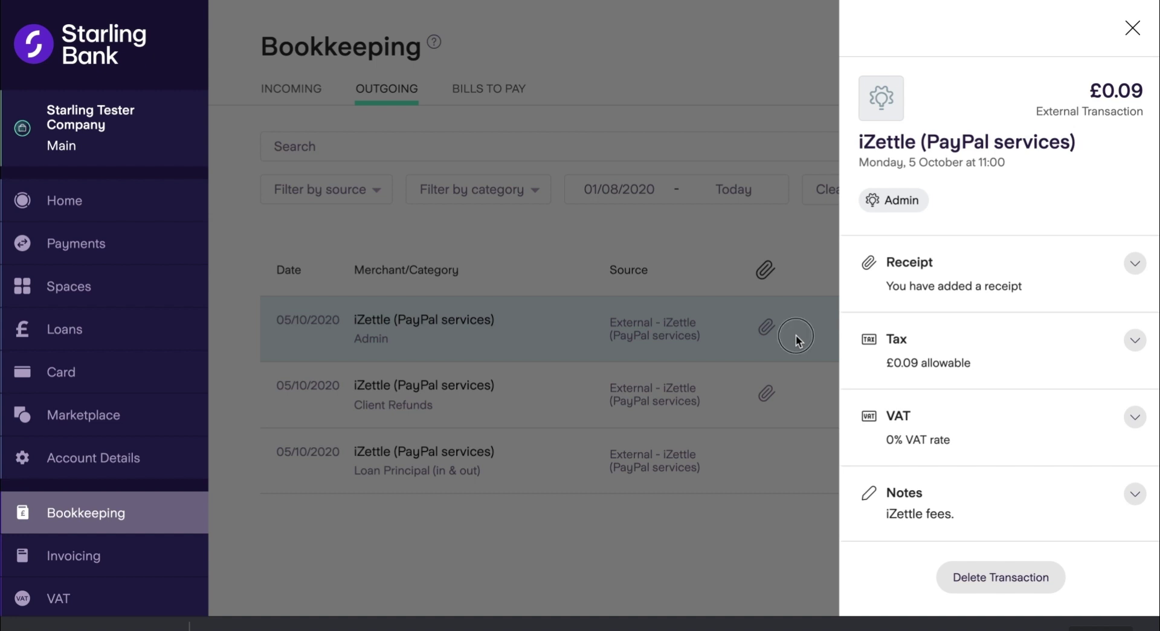
left_click(796, 336)
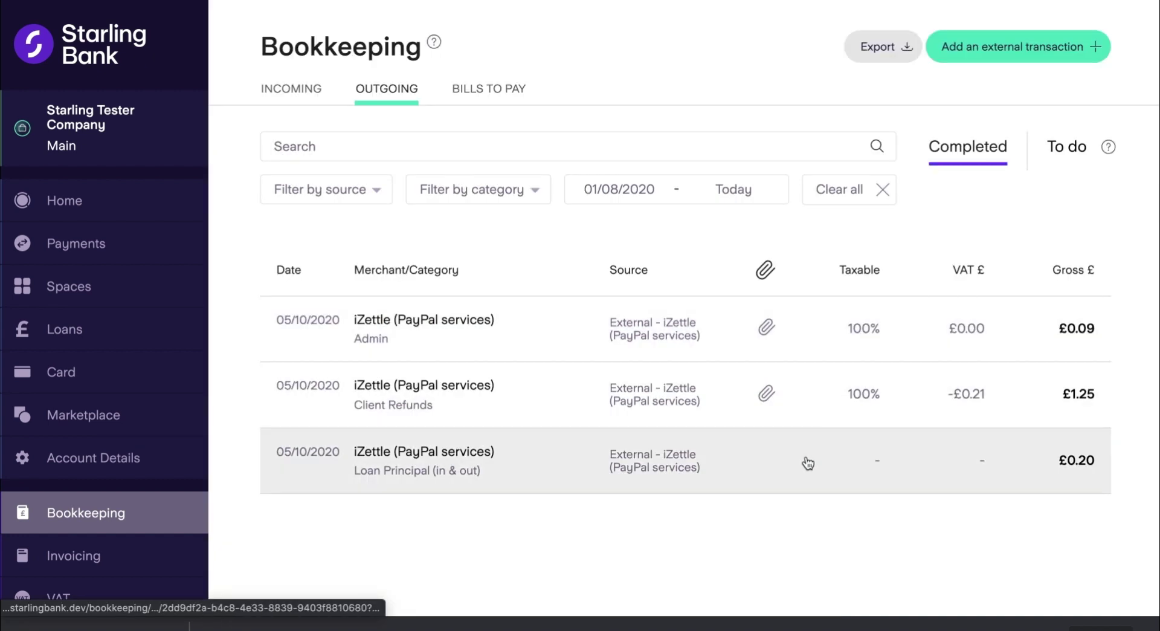
left_click(808, 463)
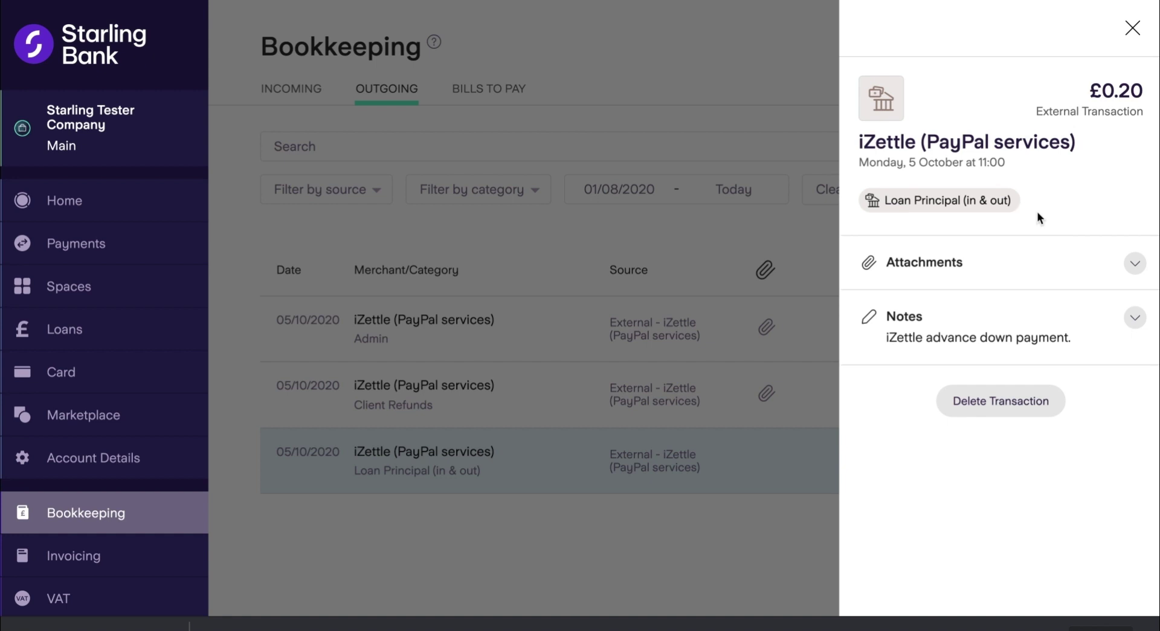
left_click(1131, 28)
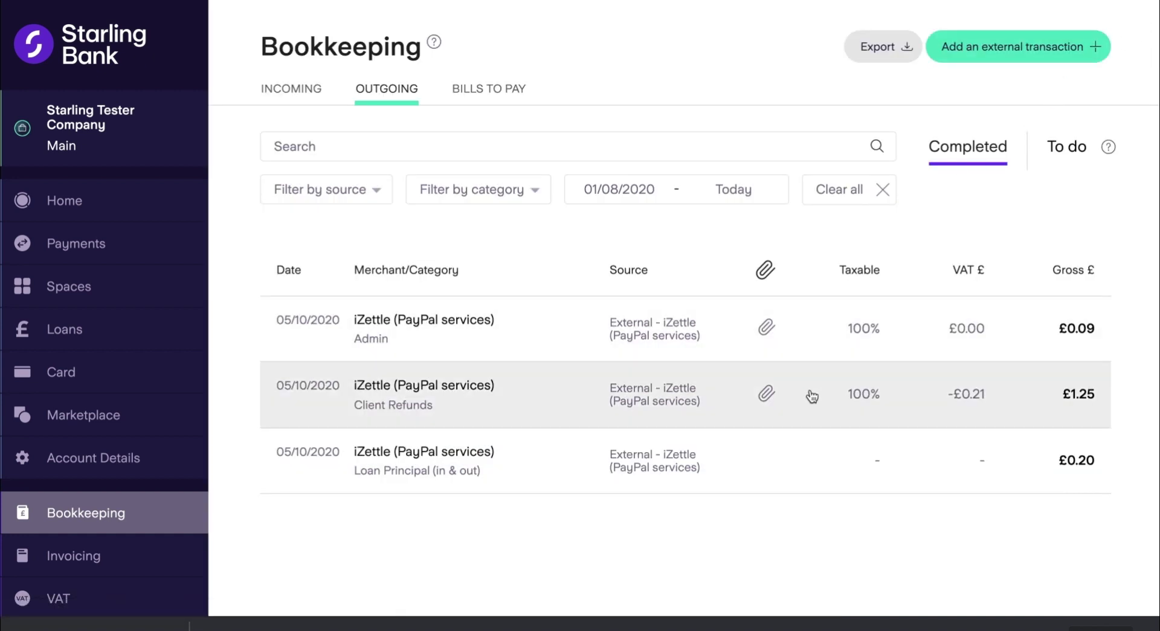
left_click(811, 396)
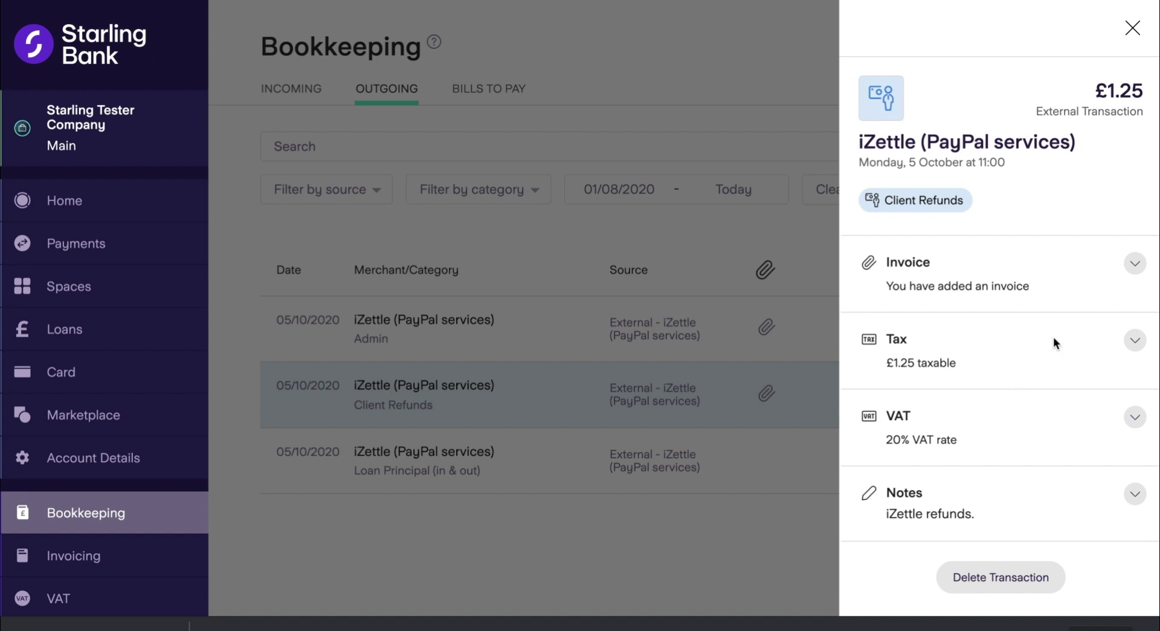
left_click(1134, 266)
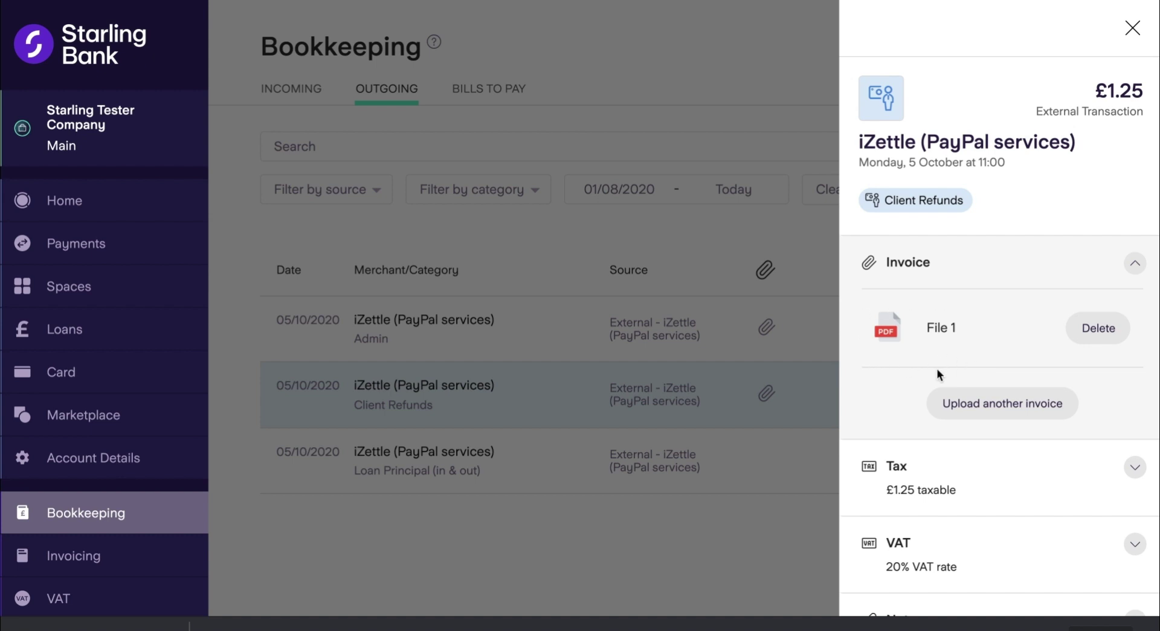
left_click(1134, 264)
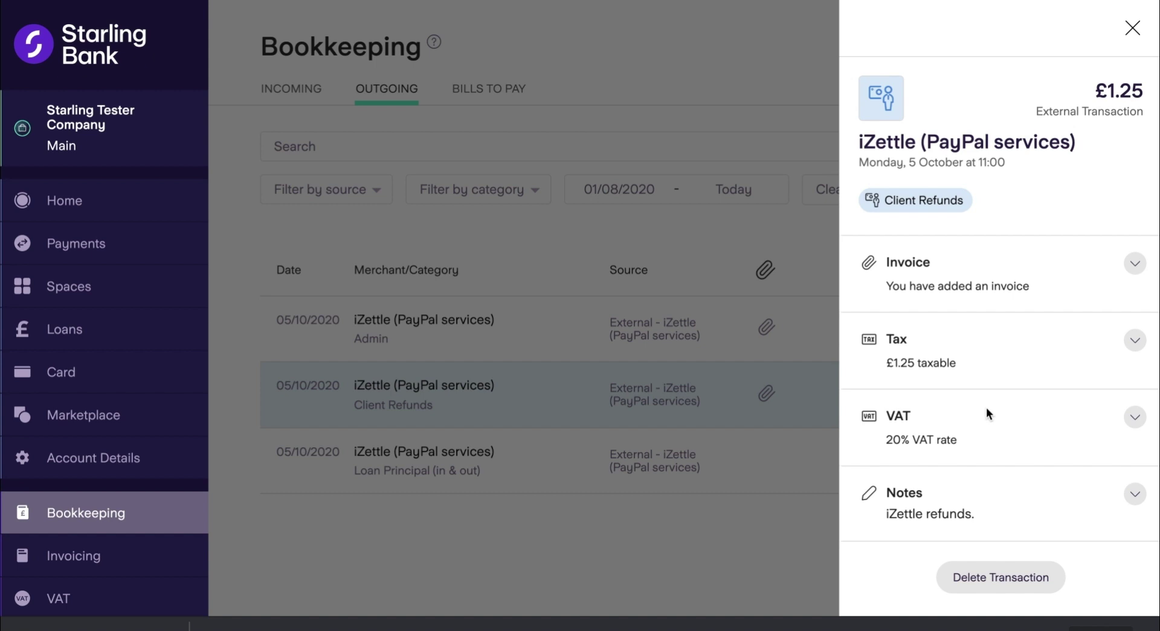
left_click(1133, 31)
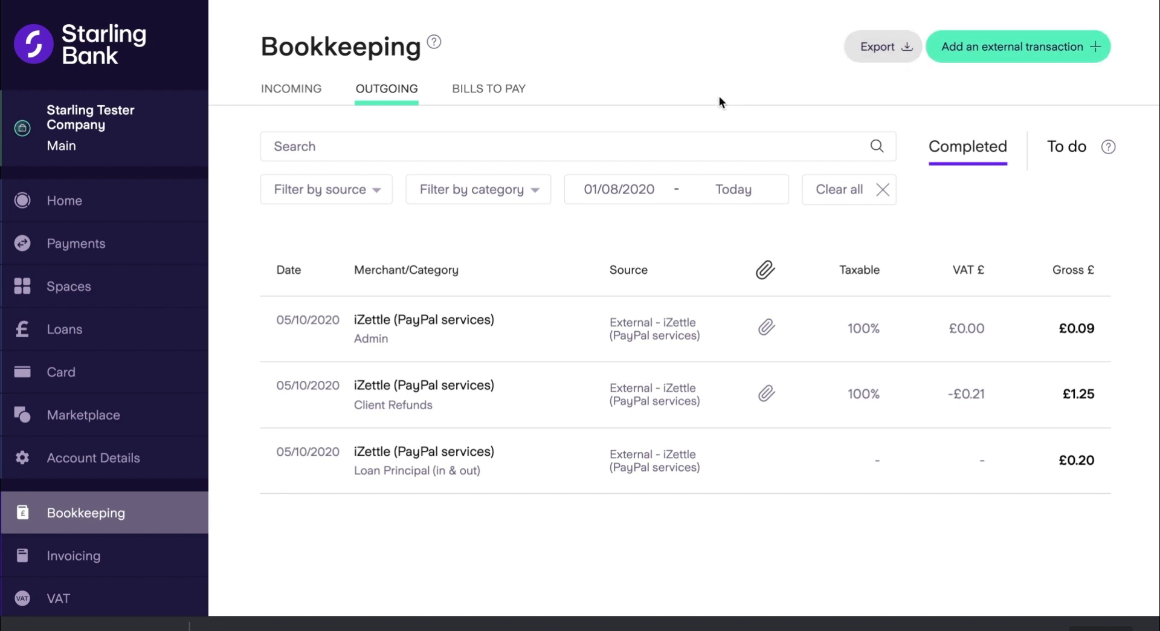
Step: Return to incoming transactions and inspect the +£0.02 iZettle Admin (refund), 100% taxable with £0.00 VAT
left_click(308, 97)
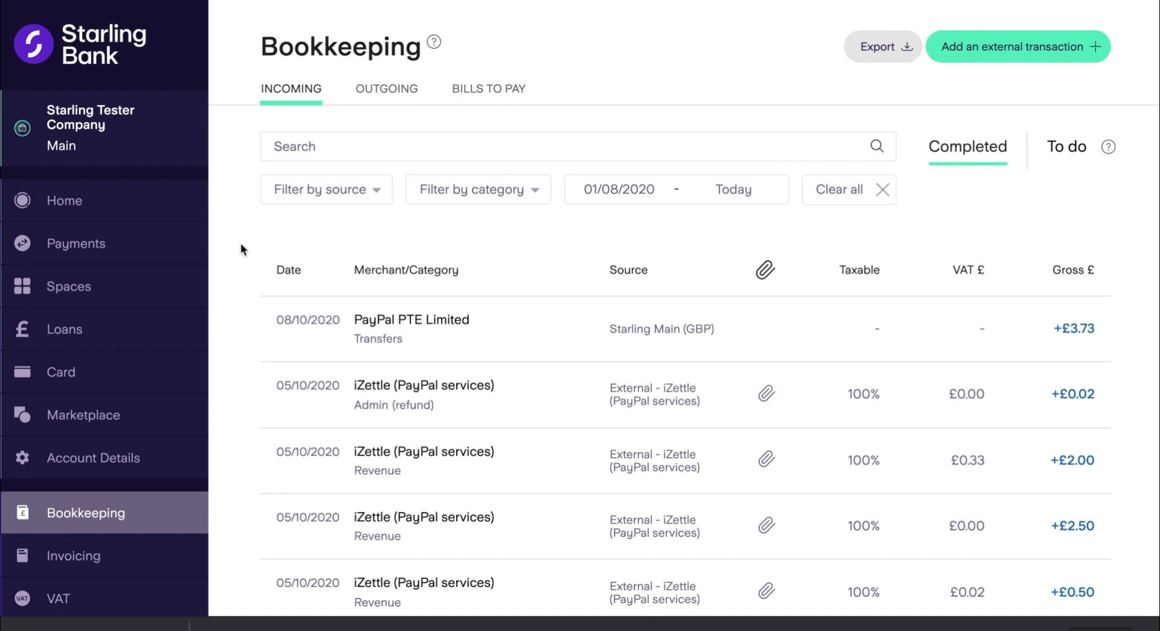
scroll(241, 280, "down", 3)
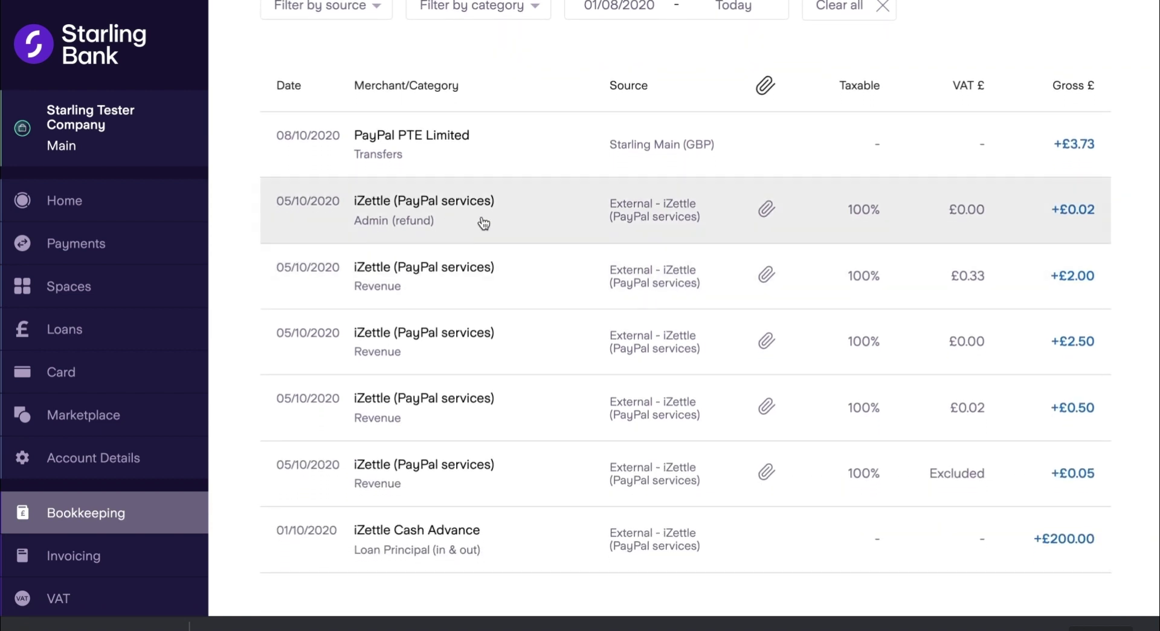
left_click(564, 218)
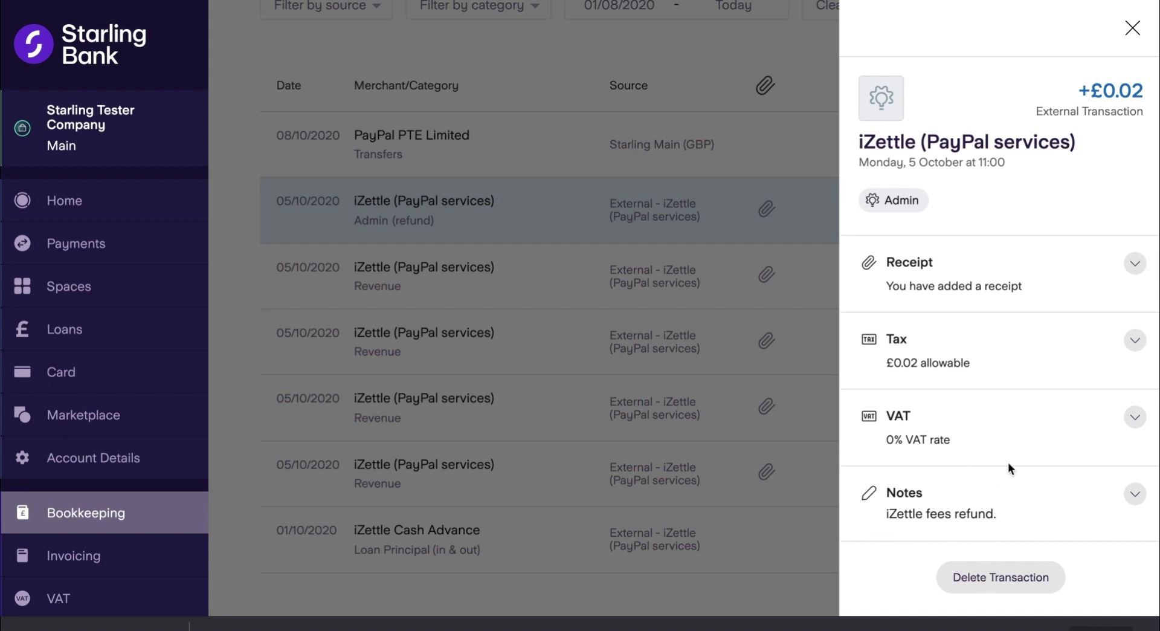
scroll(1008, 462, "up", 1)
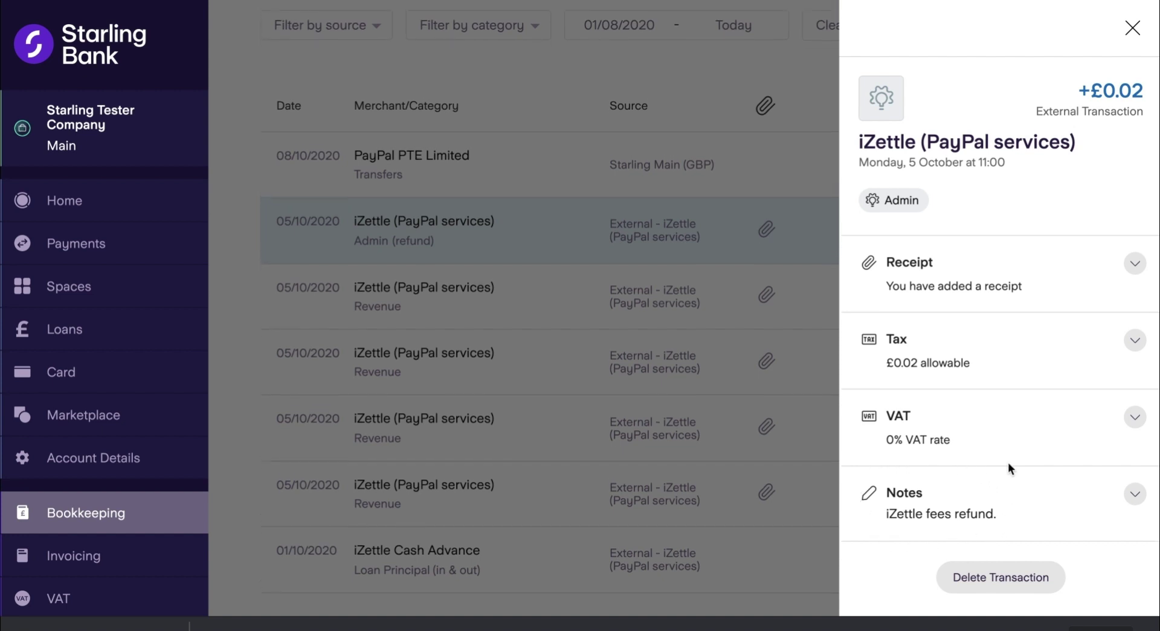
left_click(1134, 30)
scroll(492, 318, "up", 2)
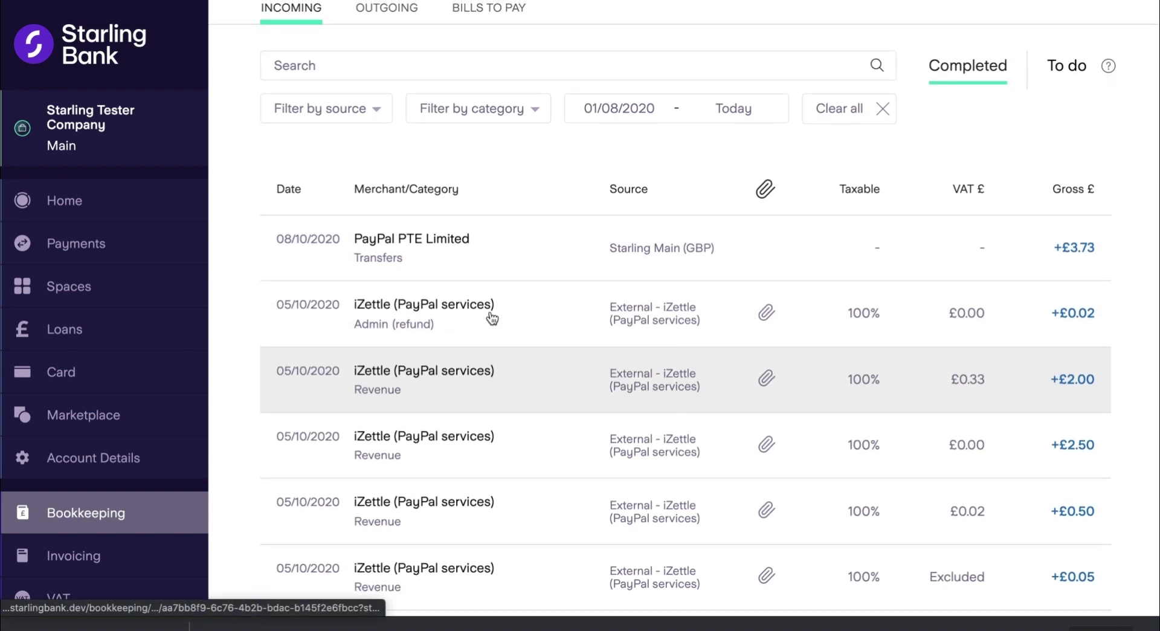
scroll(492, 319, "up", 2)
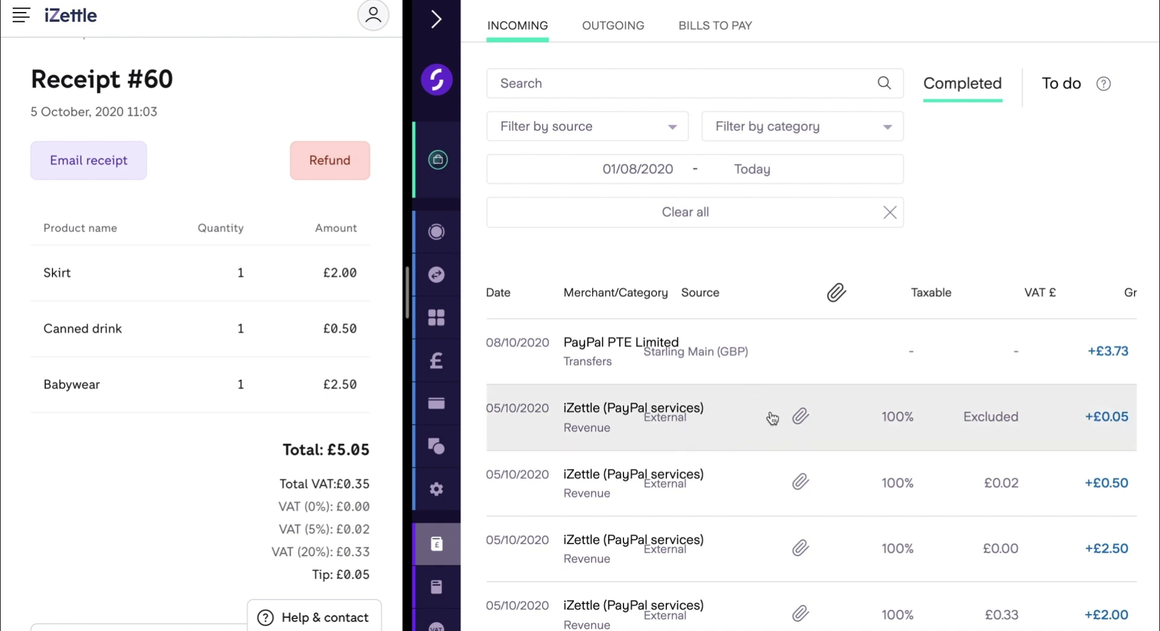
Step: Open iZettle refund Receipt #61 (-£1.25) beside Starling's outgoing list and highlight the £1.25 discount
left_click(209, 455)
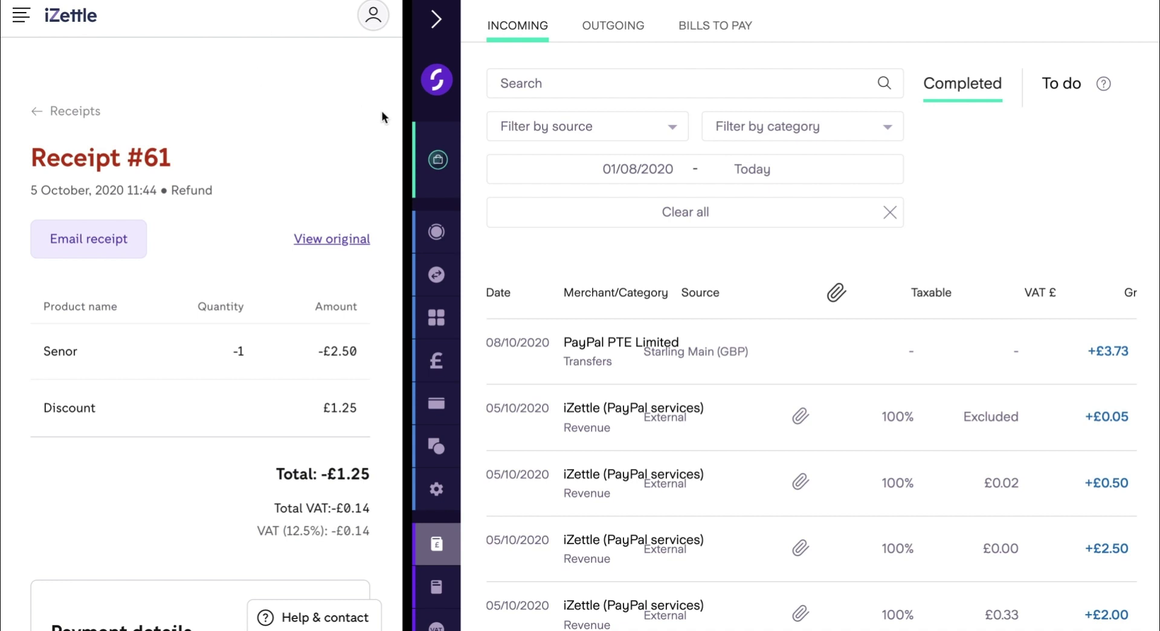
left_click(614, 37)
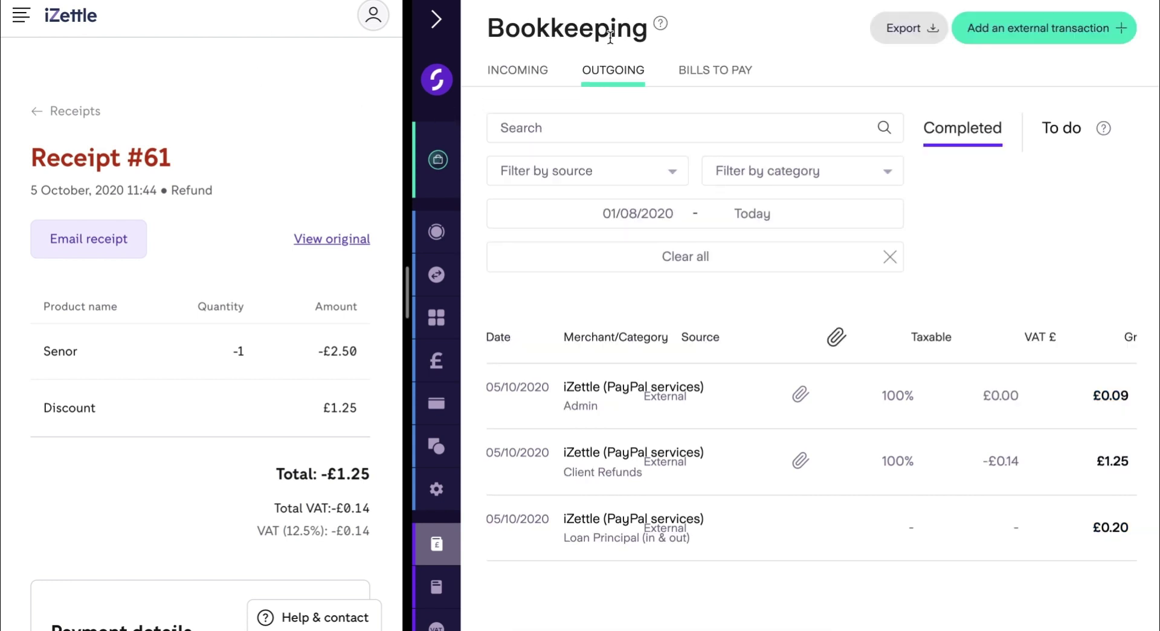
left_click_drag(309, 413, 357, 407)
Step: Take iZettle back to the 6 Oct 2020 deposits list and return Starling to incoming transactions
left_click(298, 412)
key("alt+Left")
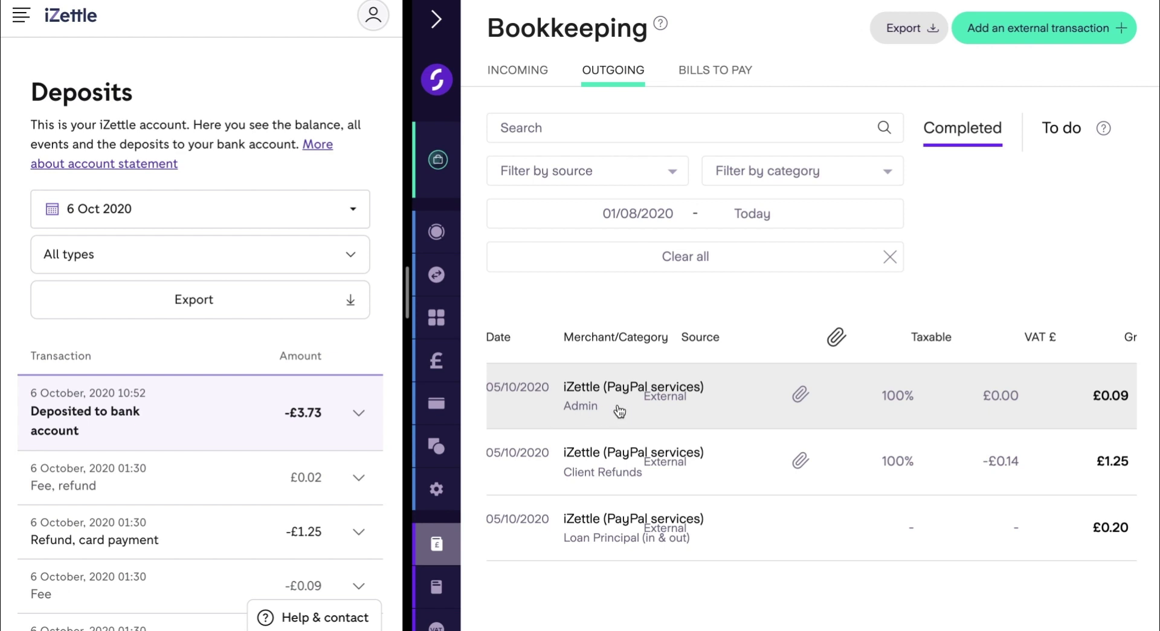
left_click(518, 70)
scroll(685, 474, "down", 3)
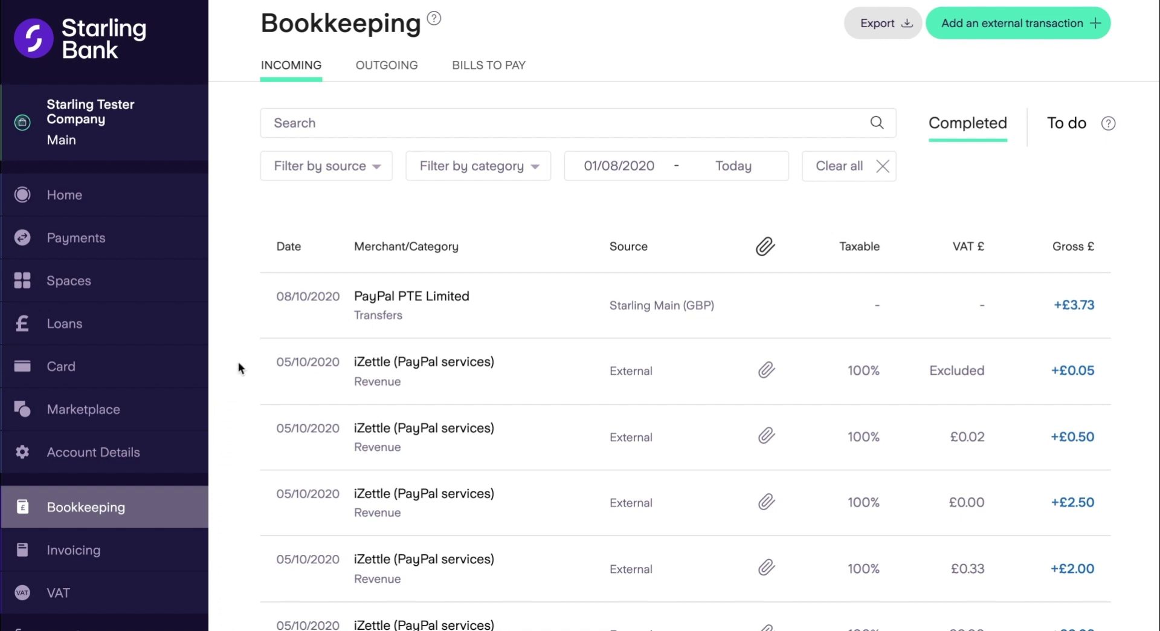
scroll(238, 362, "down", 2)
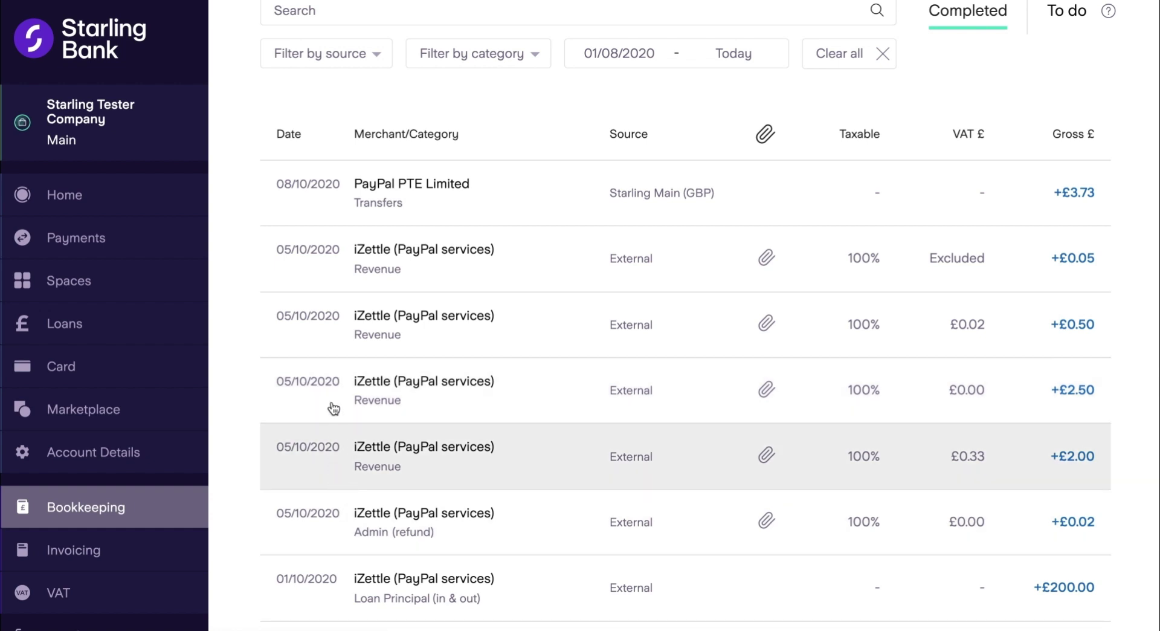
scroll(335, 275, "up", 2)
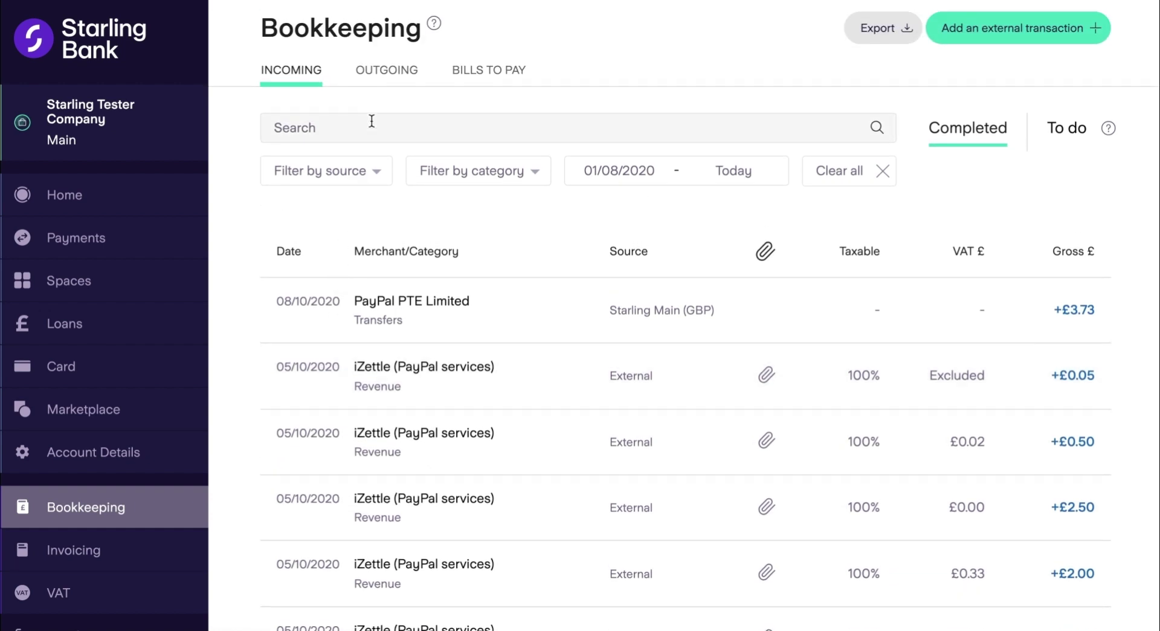
left_click(378, 71)
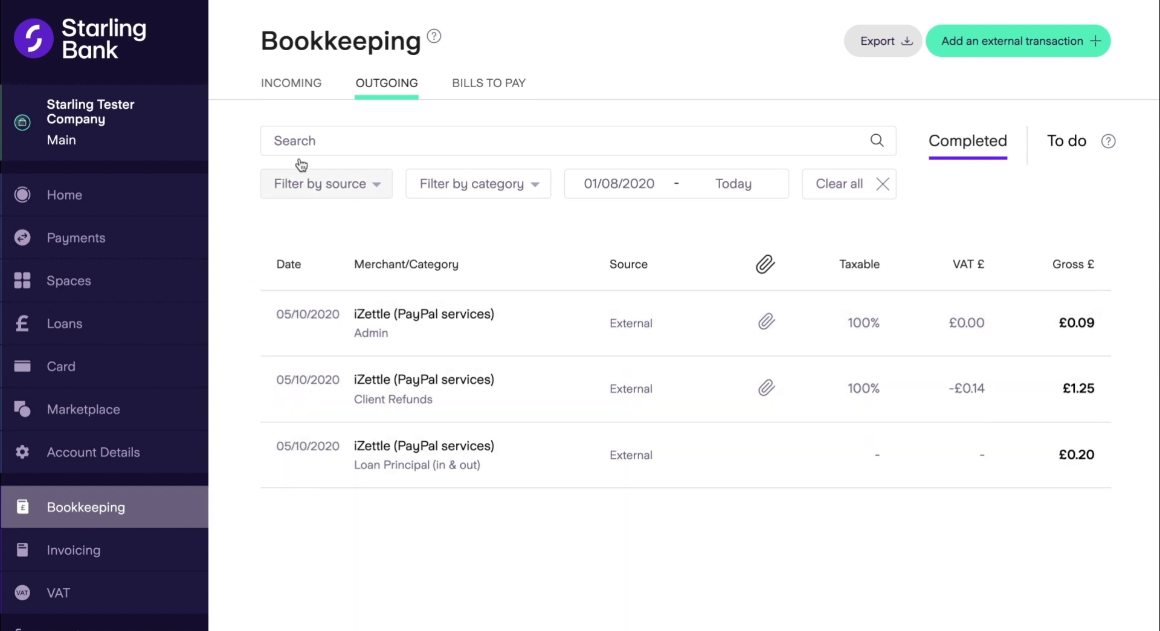
left_click(300, 85)
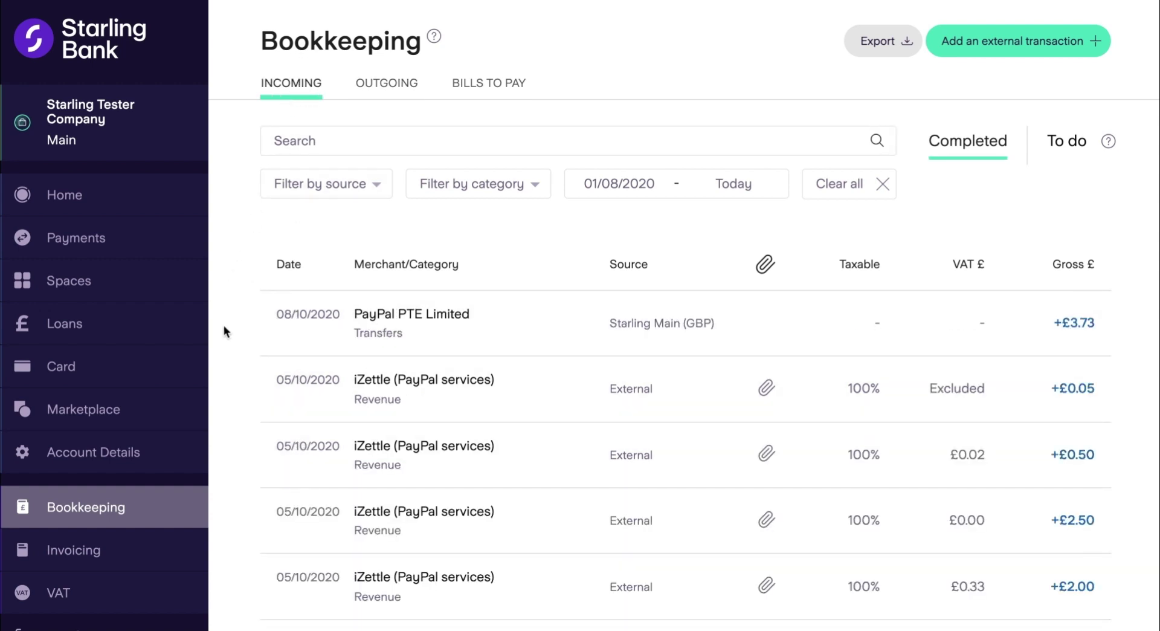
scroll(240, 387, "down", 1)
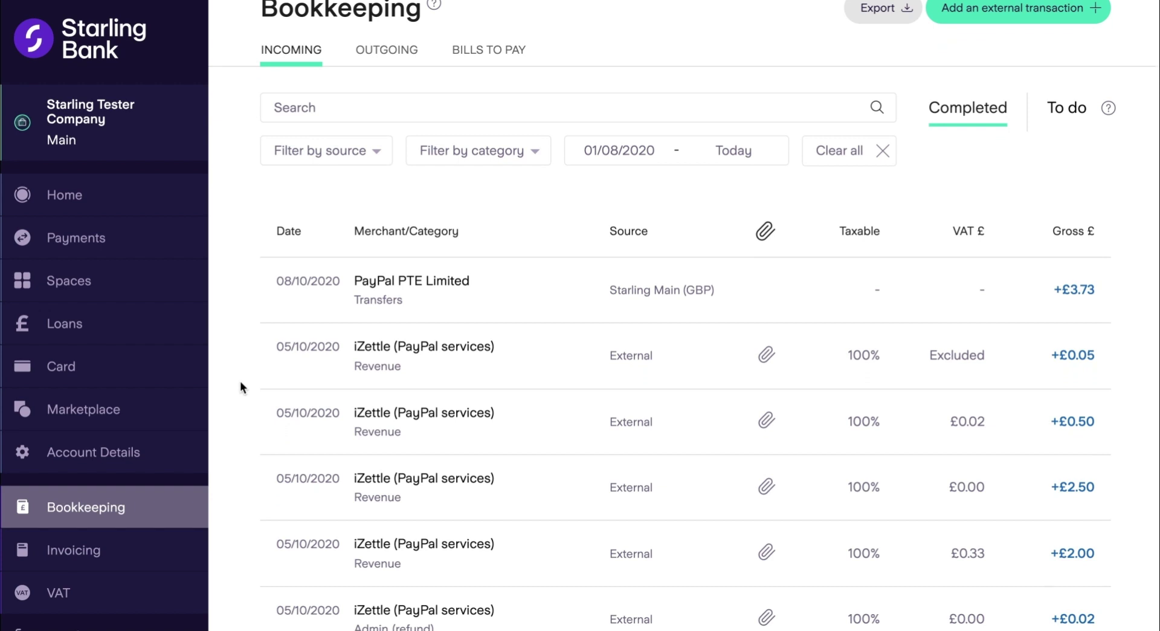
Step: Check the PayPal PTE Limited deposit is marked as a Transfer, then view the 5 October +£2.50 Revenue transaction
left_click(310, 307)
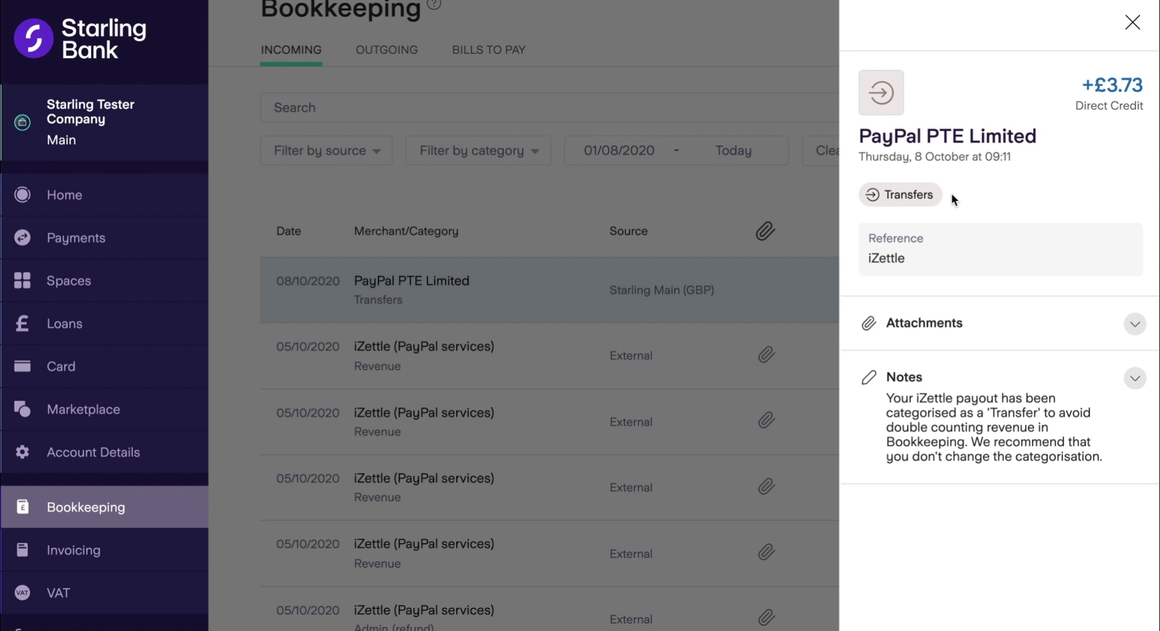
left_click(1133, 23)
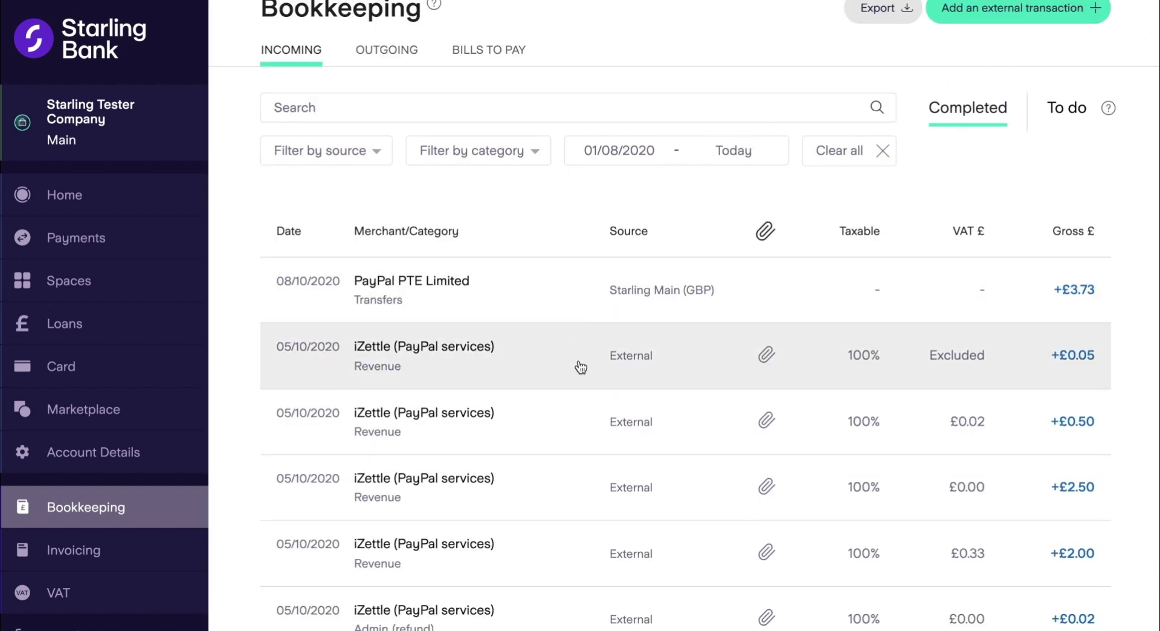
scroll(580, 406, "down", 2)
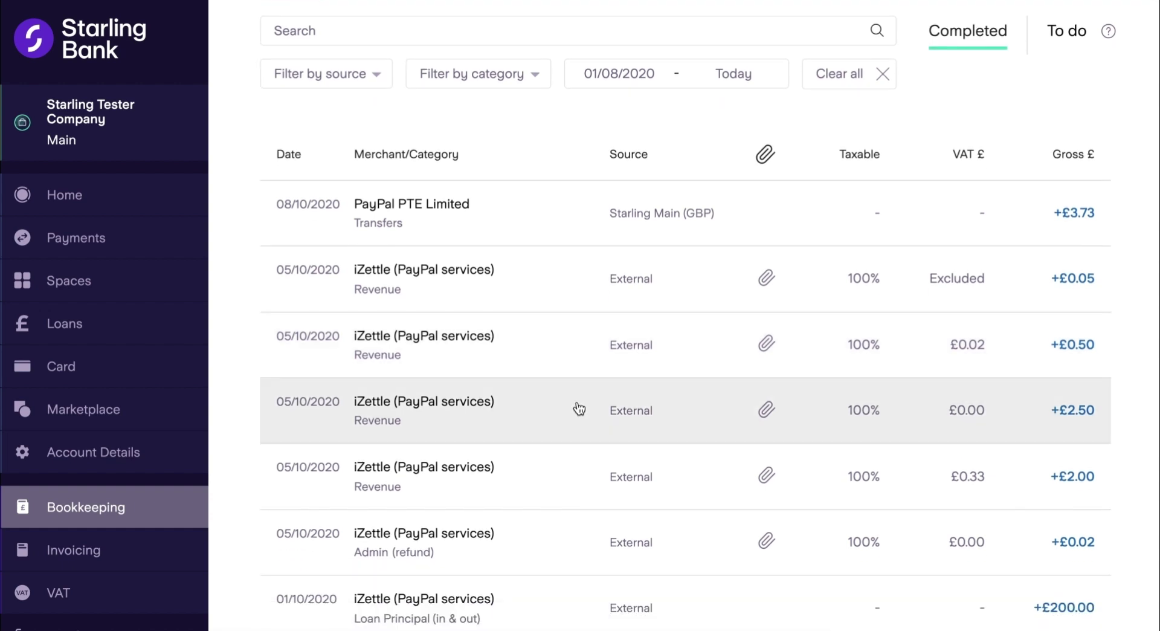
left_click(579, 407)
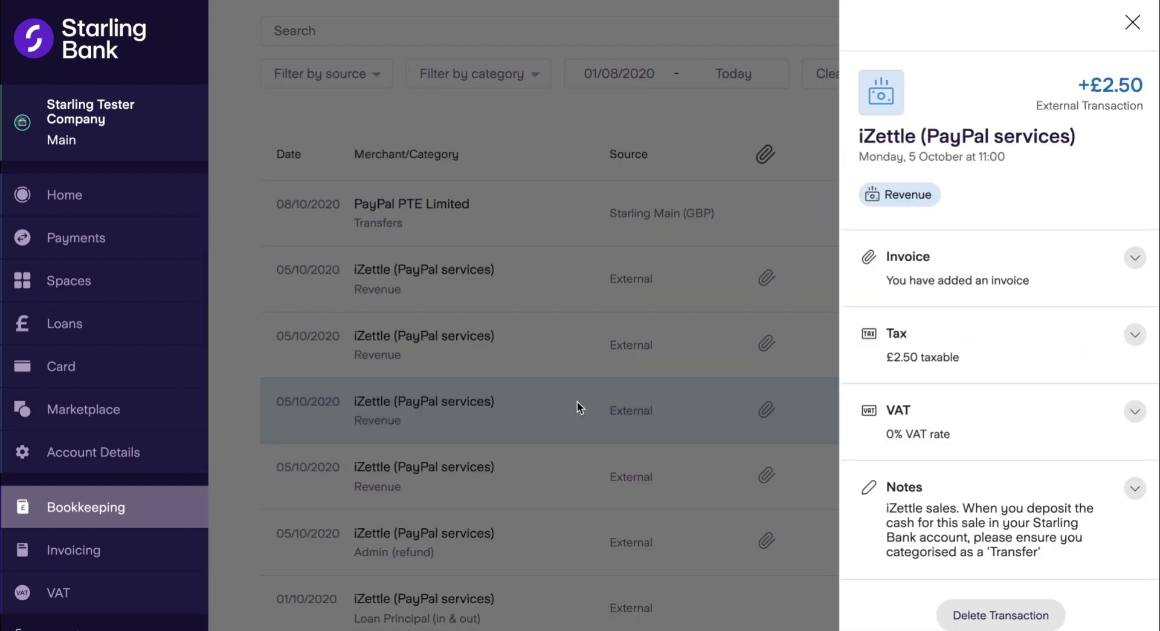